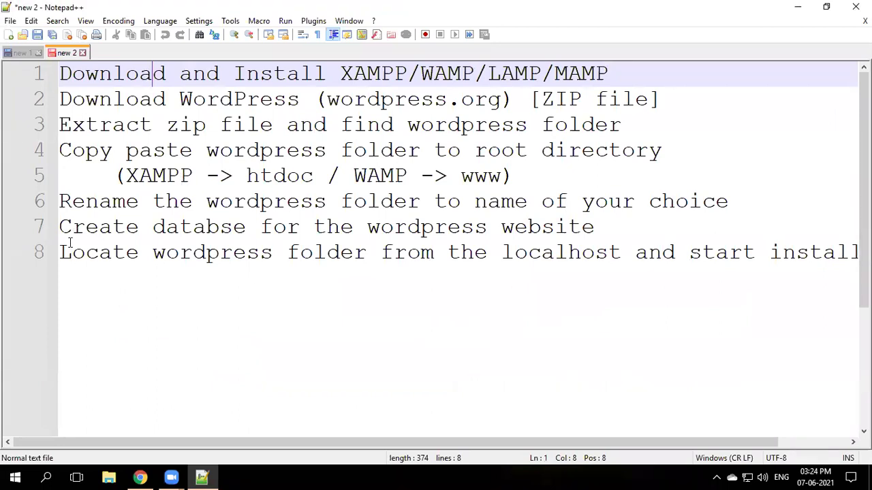
- Highlight the eighth checklist item, starting the install from localhost, then switch to Chrome
drag(60, 253, 851, 252)
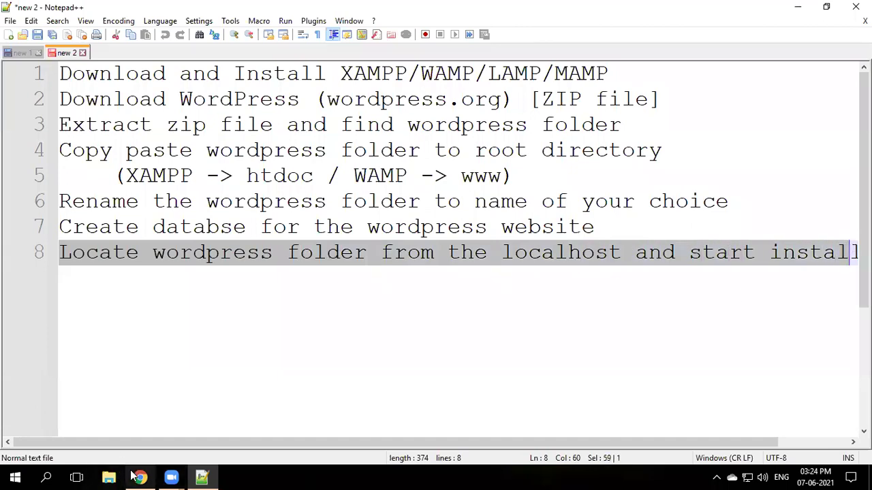
click(139, 478)
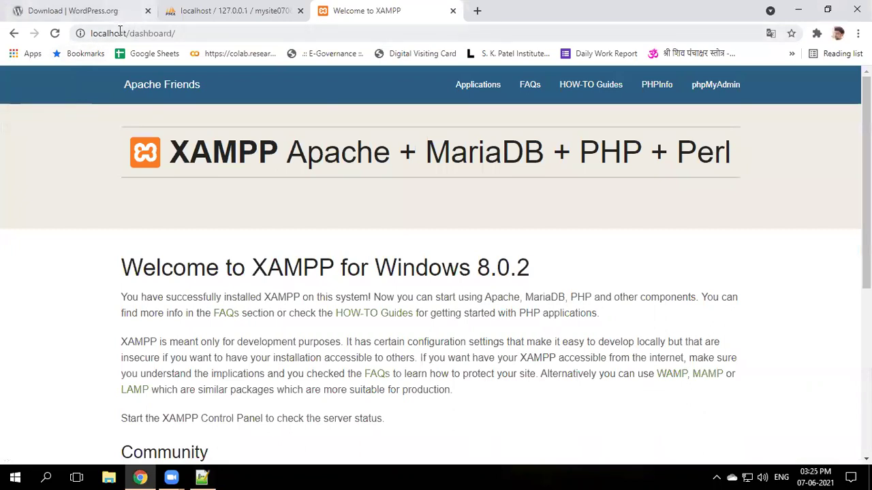
- Replace 'dashboard/' in the address bar with mysite.com to load localhost/mysite.com
drag(130, 34, 252, 36)
key(BackSpace)
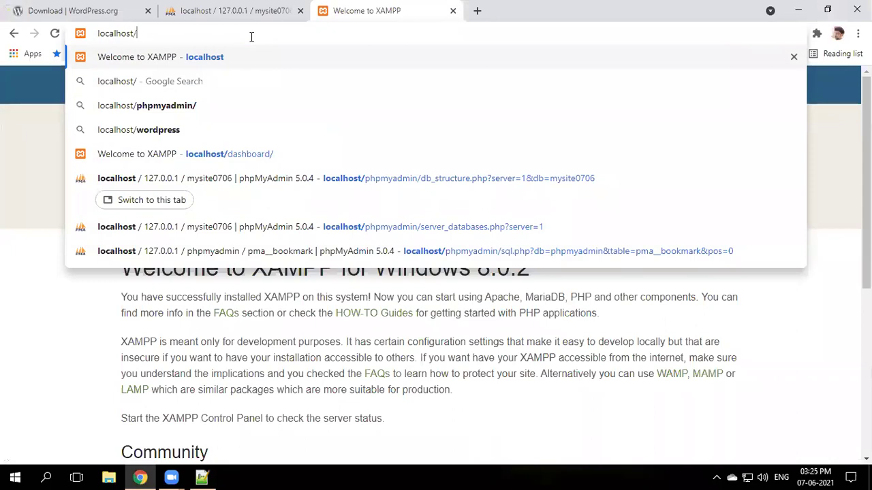
text(mys)
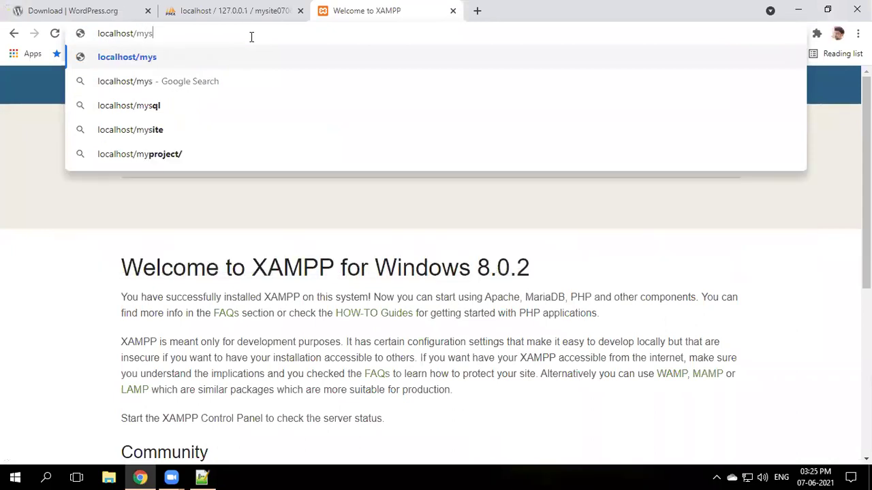
text(ite.com)
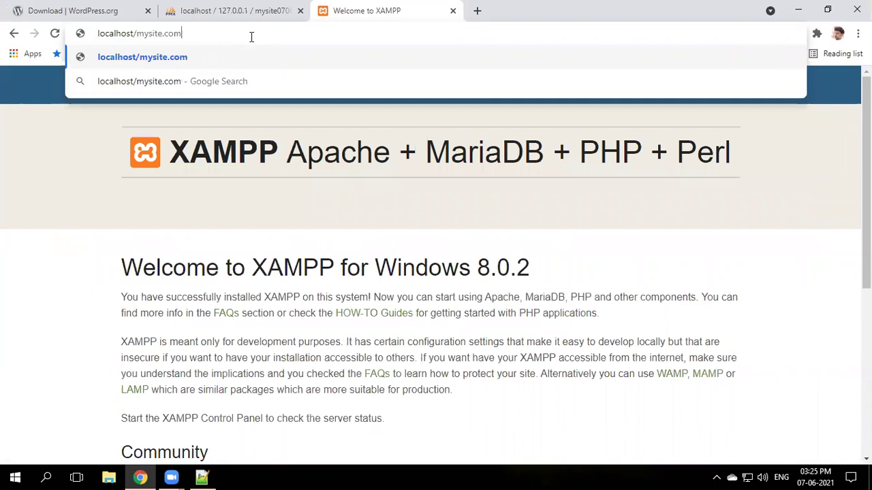
key(Return)
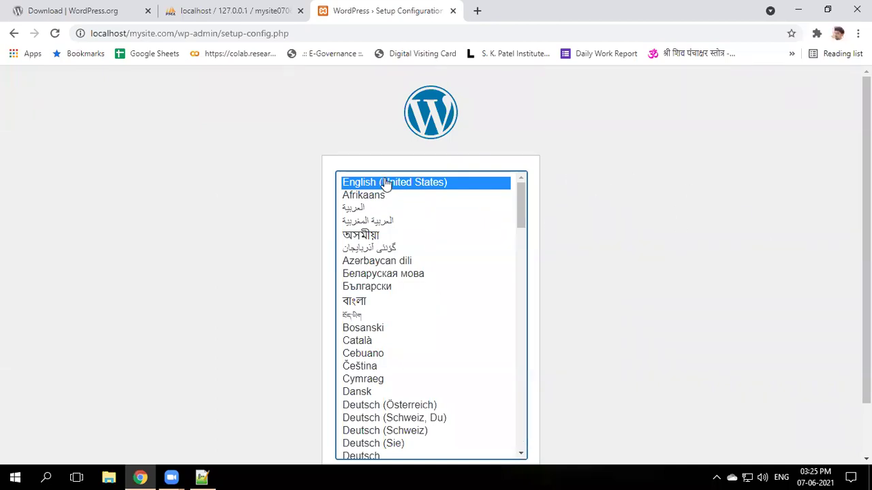
- After briefly trying Gujarati, pick English (United States) as the install language and continue
scroll(622, 285, down, 1)
scroll(385, 198, down, 10)
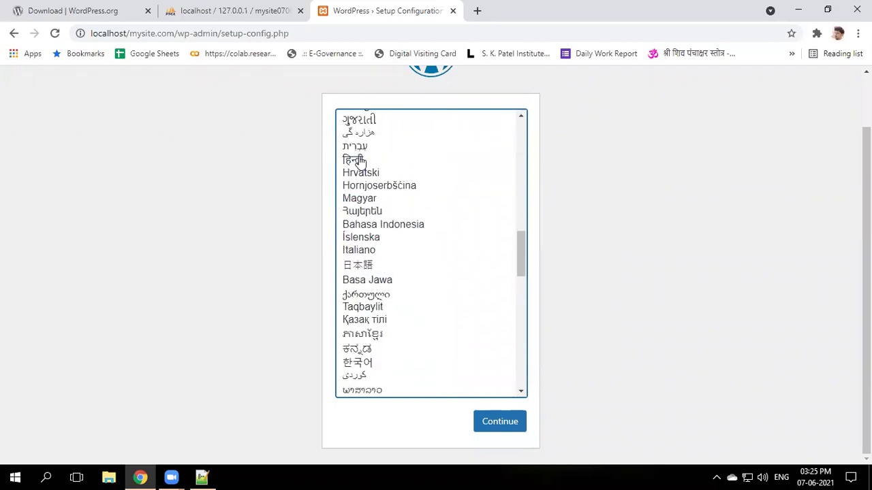
click(370, 124)
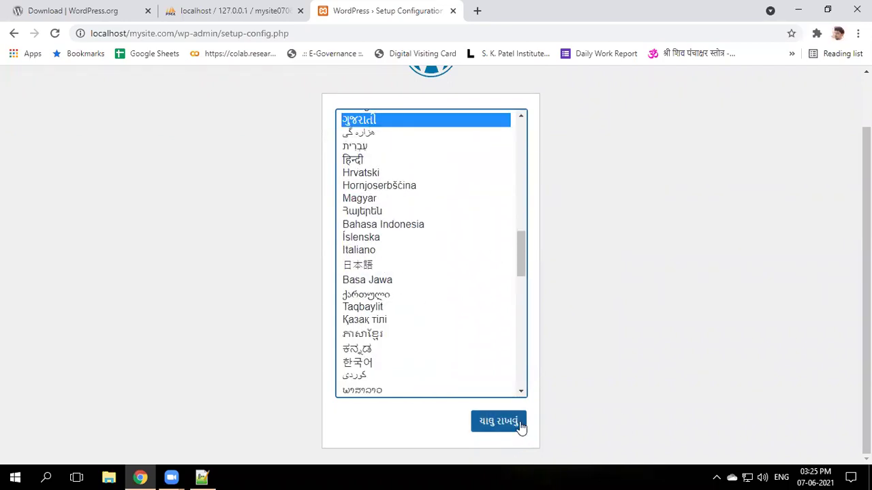
scroll(402, 273, up, 3)
scroll(404, 284, up, 7)
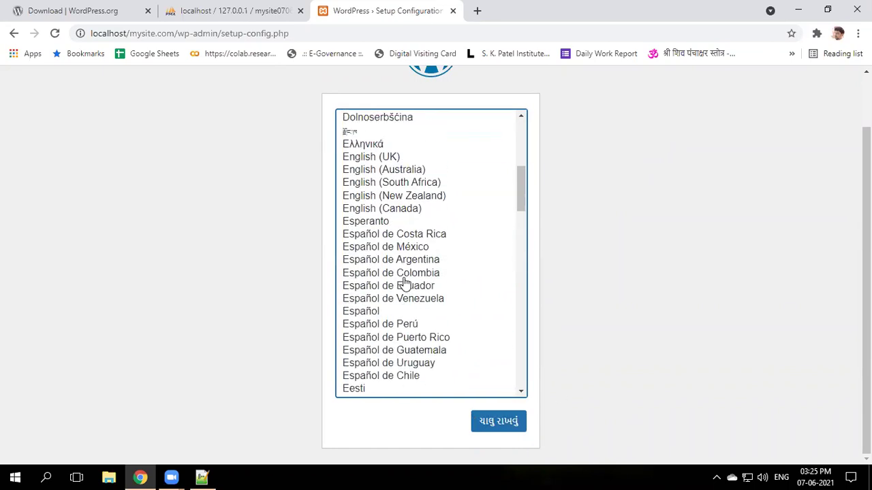
click(379, 120)
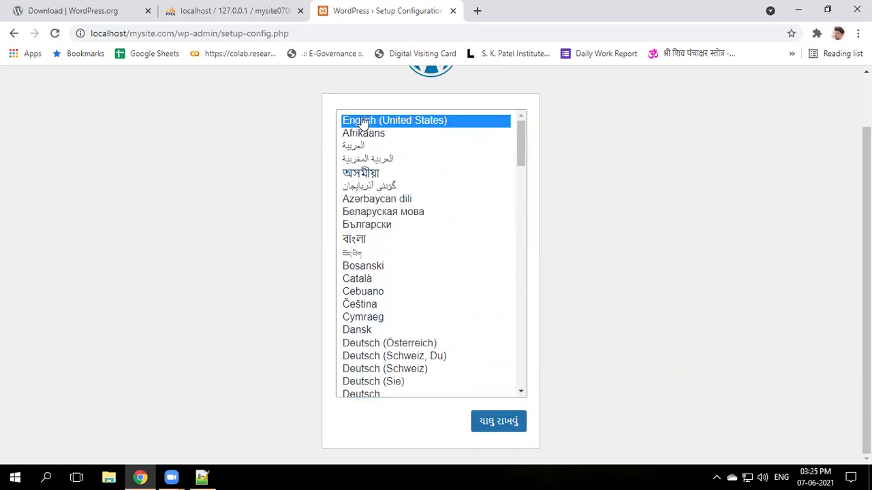
click(499, 422)
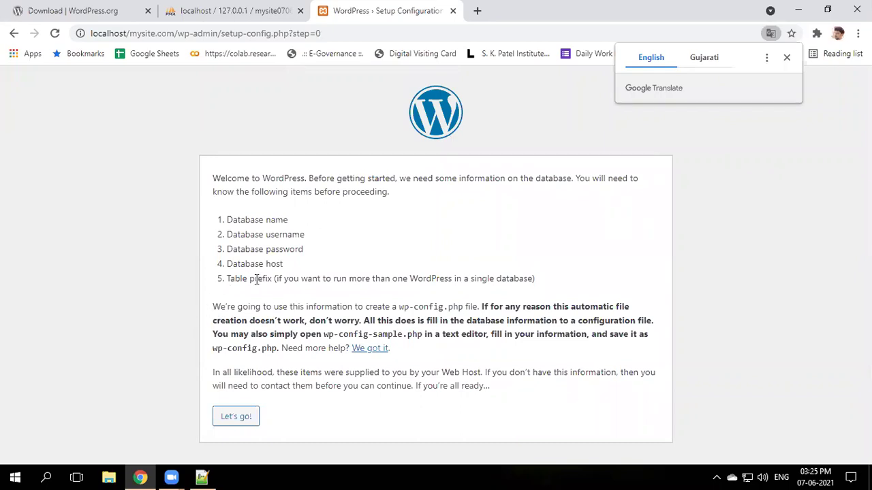
- Read the welcome text and the required database items, then bring up mysite0706 in phpMyAdmin
drag(213, 179, 574, 179)
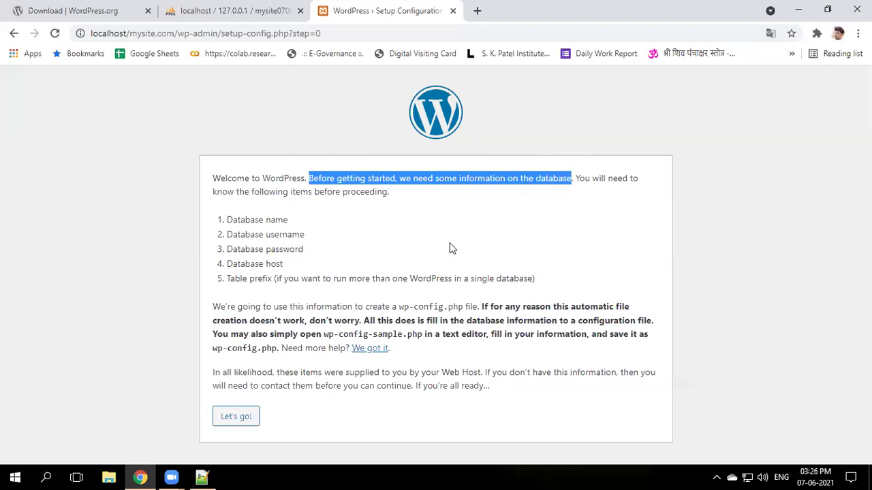
drag(577, 178, 388, 196)
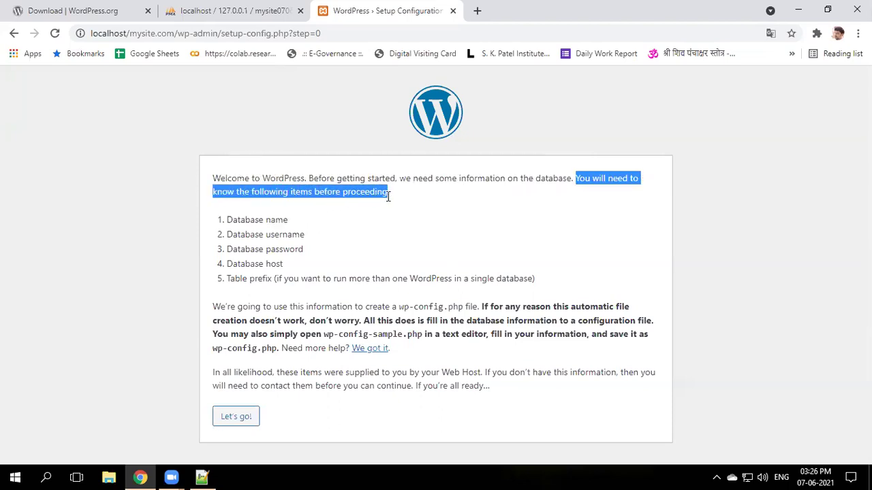
drag(228, 220, 269, 283)
click(249, 230)
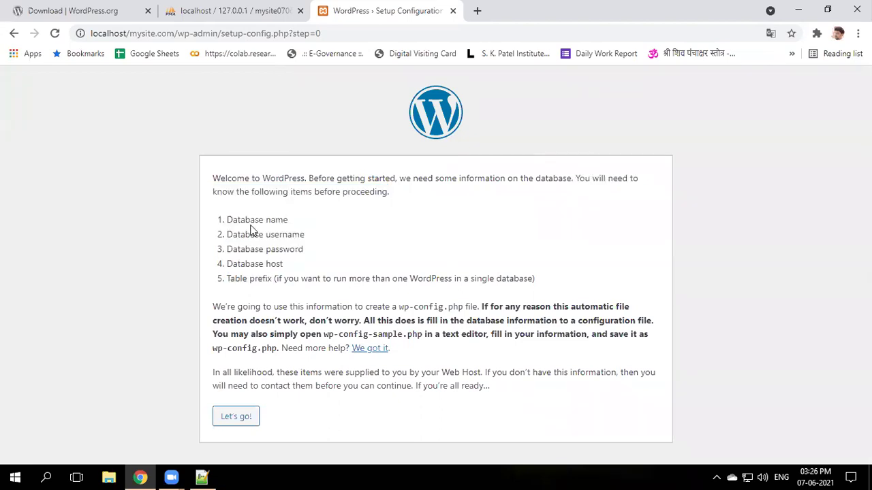
drag(229, 221, 288, 225)
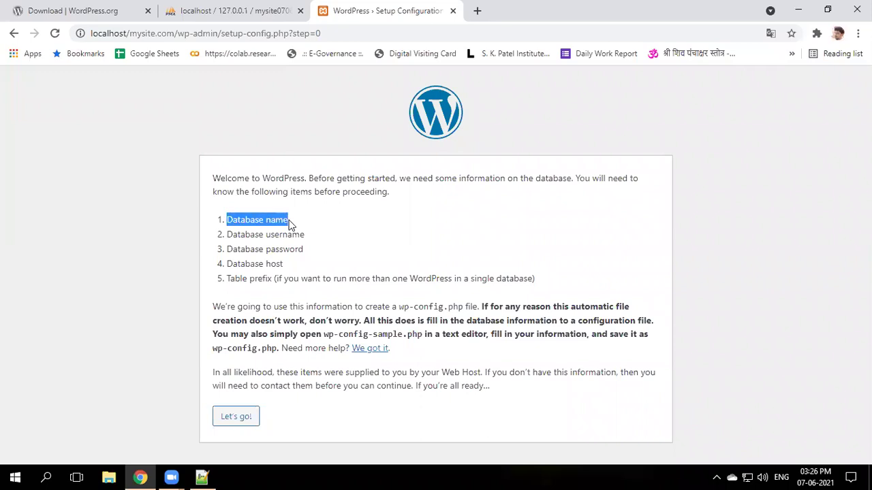
click(188, 12)
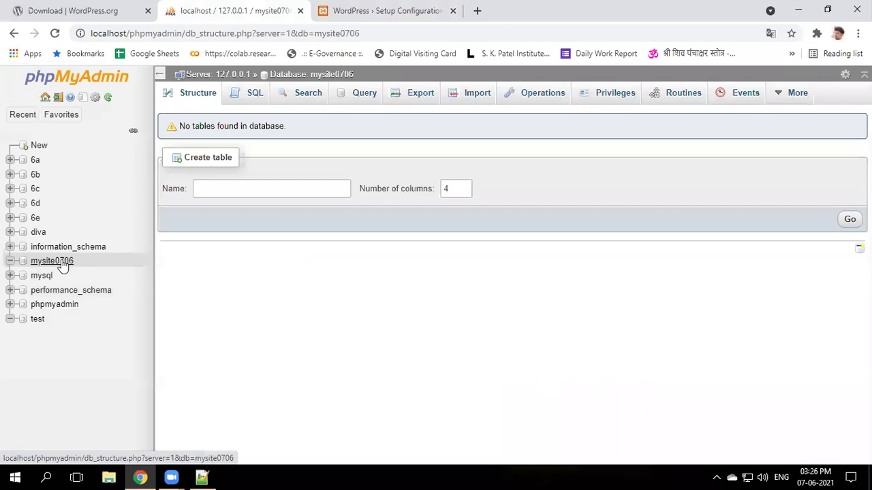
- Review the Database name and username items, comparing them with the phpMyAdmin tab
click(315, 21)
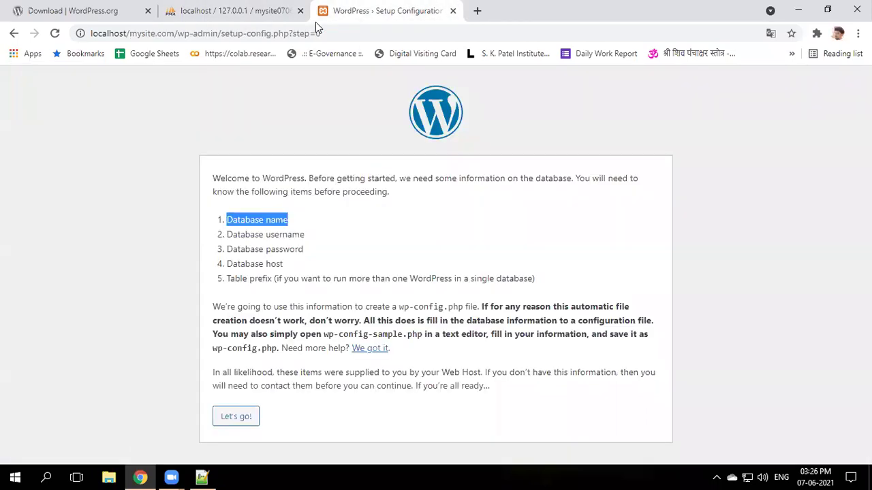
click(231, 220)
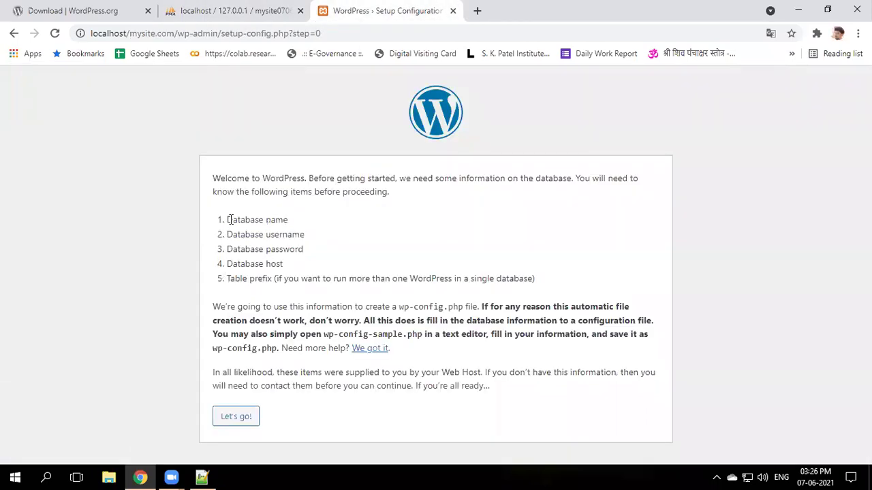
drag(226, 234, 304, 233)
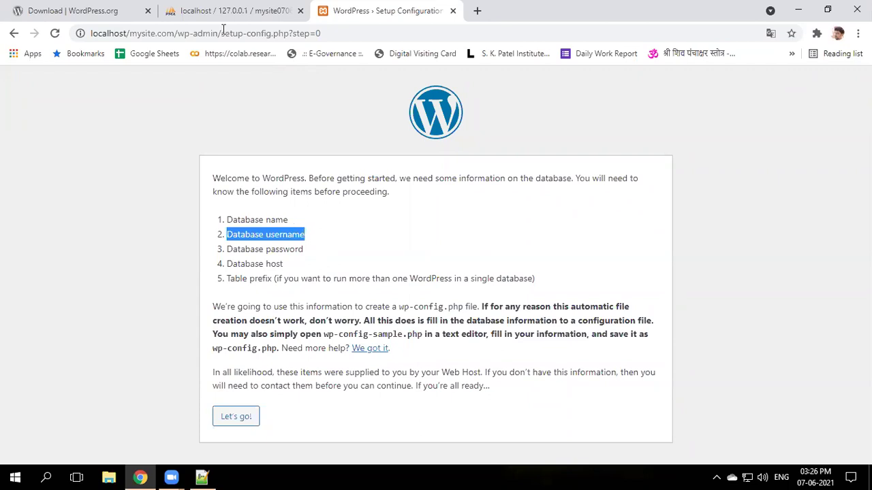
key(ctrl+shift+Tab)
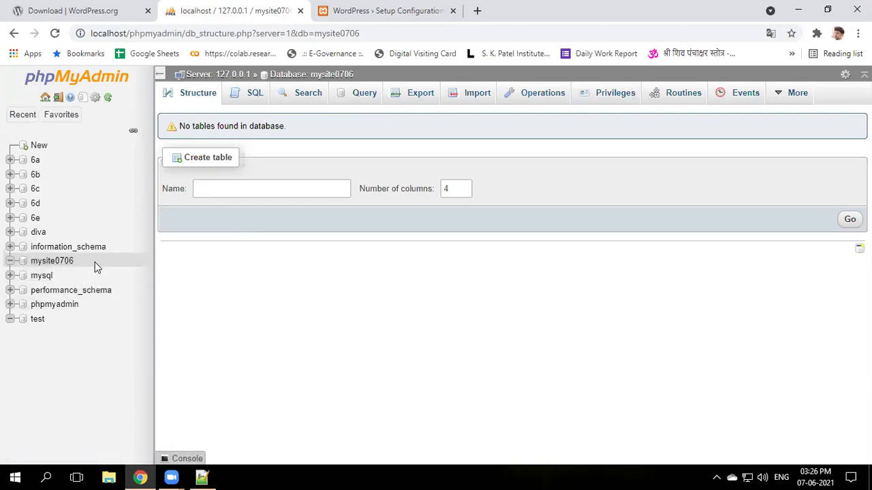
key(ctrl+Tab)
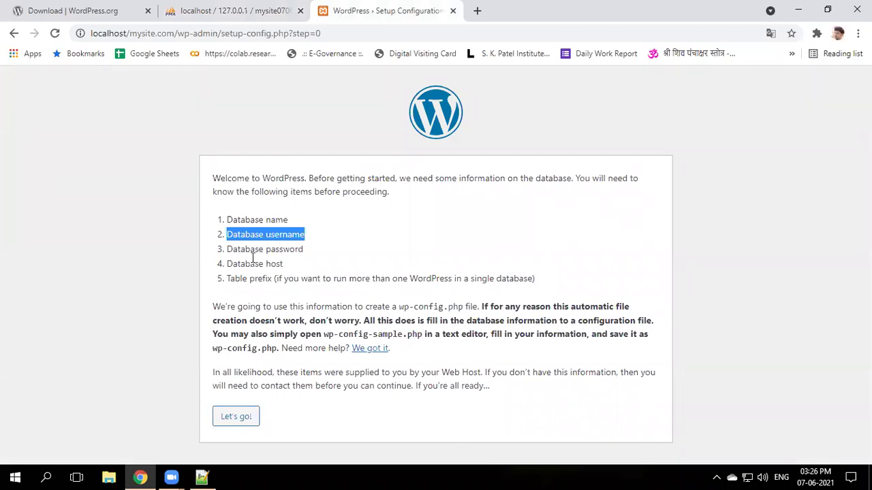
- Go over the Database username, password and host items on the setup page
key(alt+Tab)
click(238, 237)
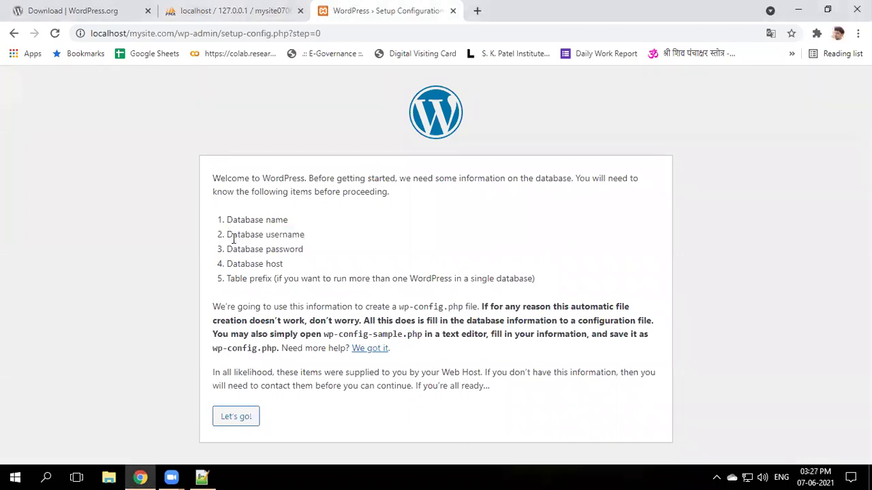
drag(227, 237, 305, 237)
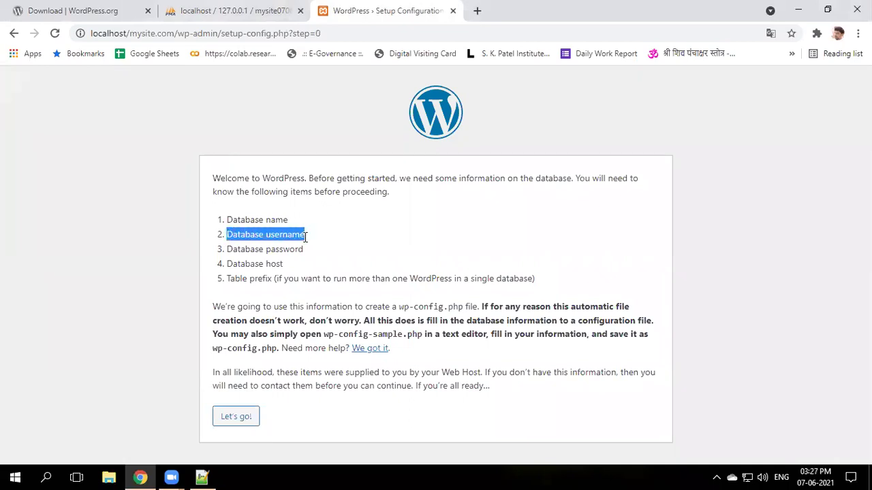
drag(228, 249, 308, 253)
drag(227, 265, 283, 265)
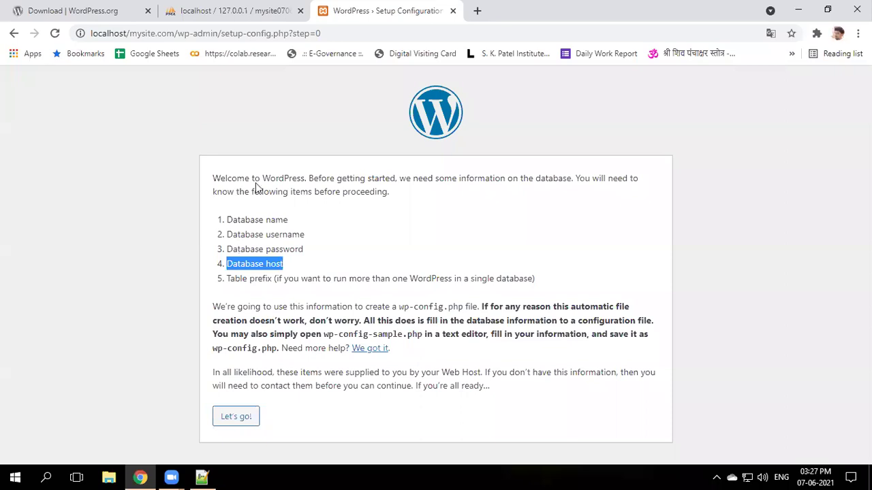
- Check the localhost host in phpMyAdmin's address, then return to the WordPress setup page
click(223, 24)
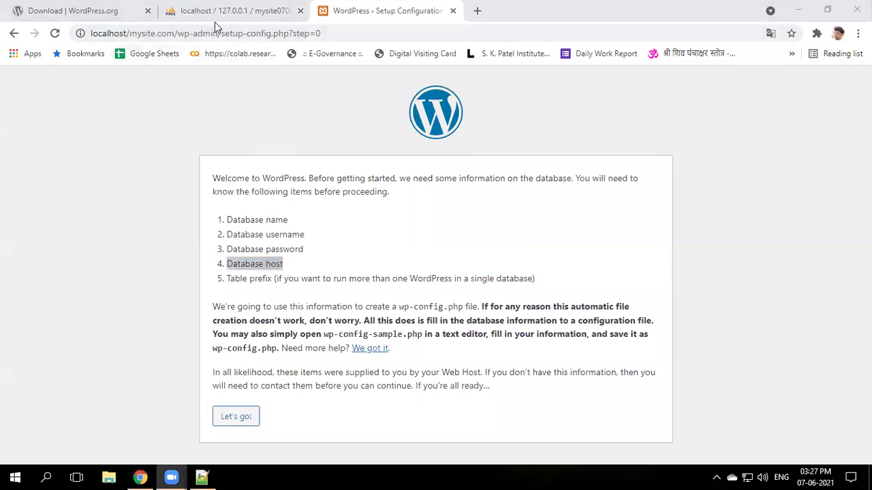
click(215, 22)
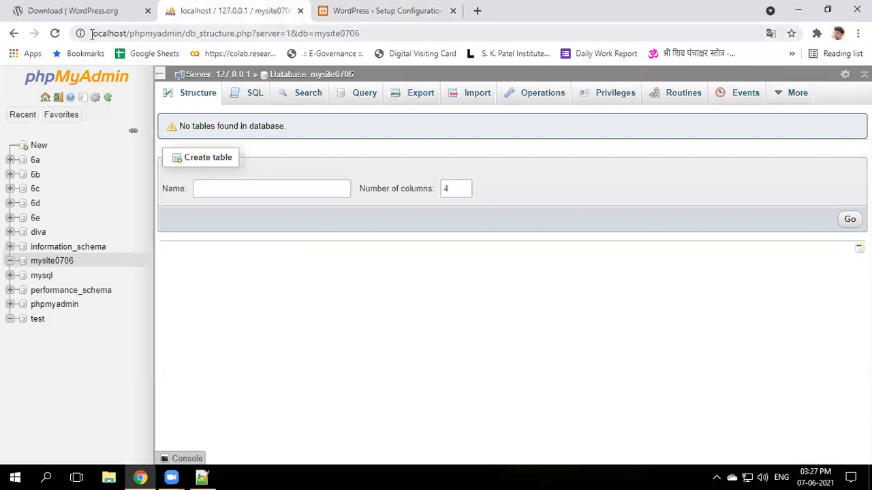
drag(92, 34, 126, 34)
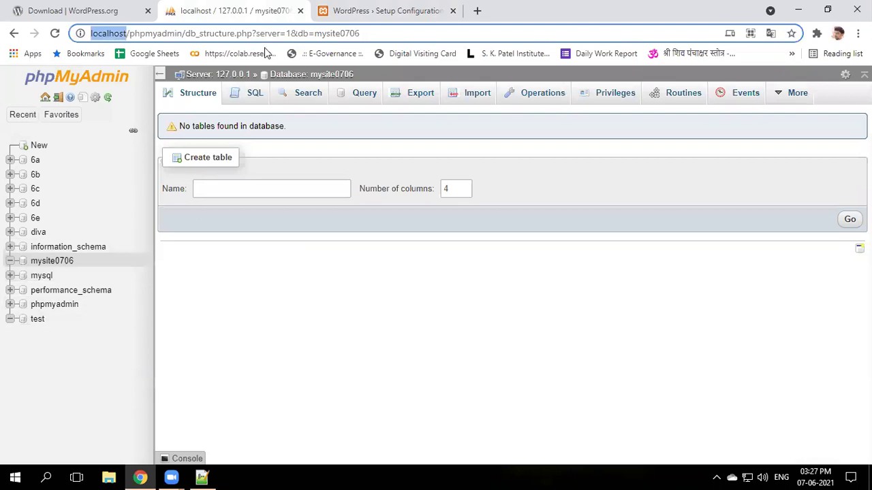
key(ctrl+Tab)
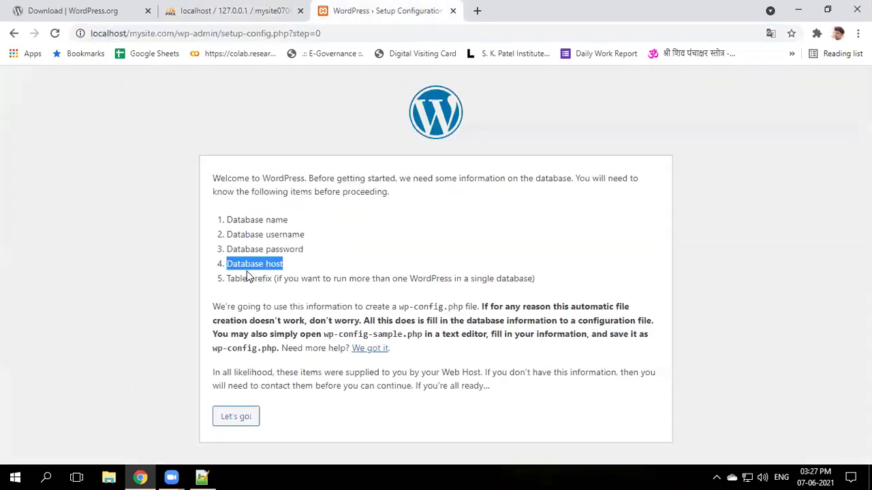
click(230, 272)
drag(228, 264, 278, 266)
drag(227, 279, 273, 279)
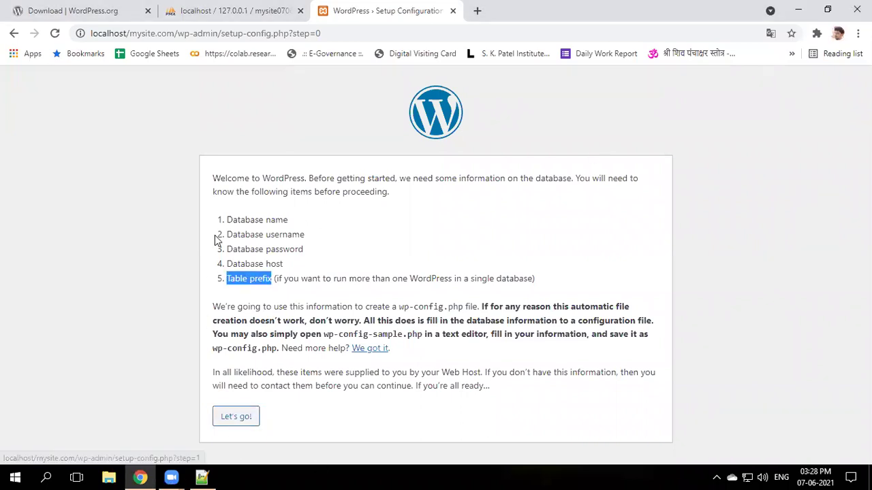
drag(227, 219, 270, 274)
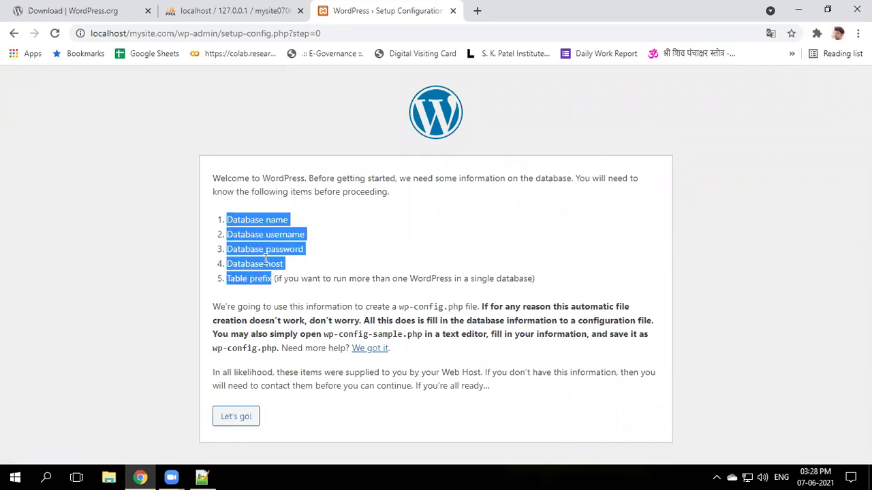
triple_click(241, 220)
double_click(243, 234)
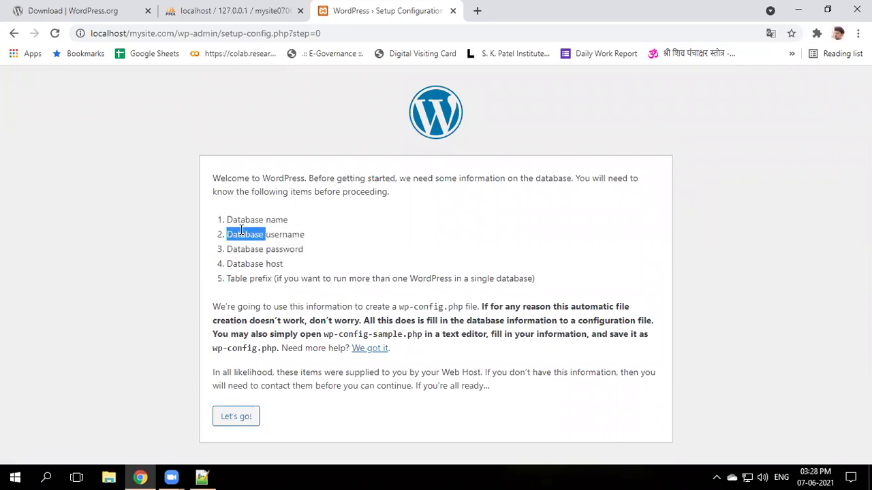
double_click(282, 235)
double_click(248, 252)
click(261, 264)
drag(236, 264, 283, 264)
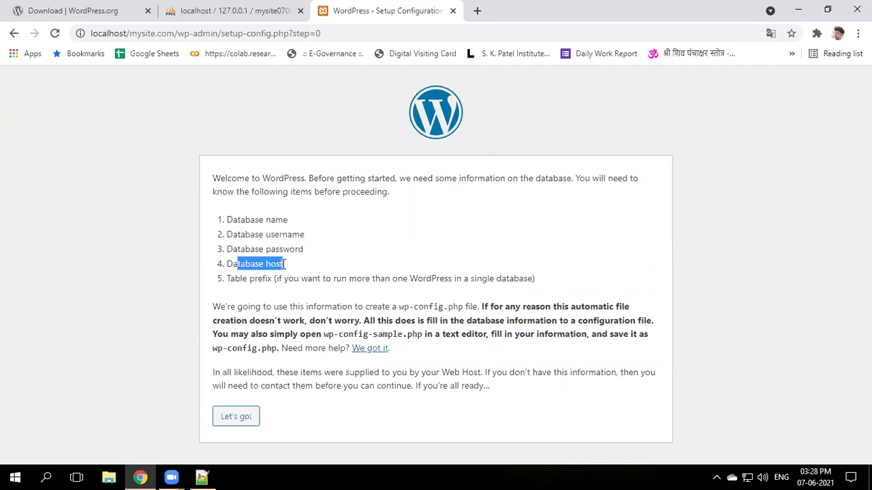
drag(236, 278, 272, 278)
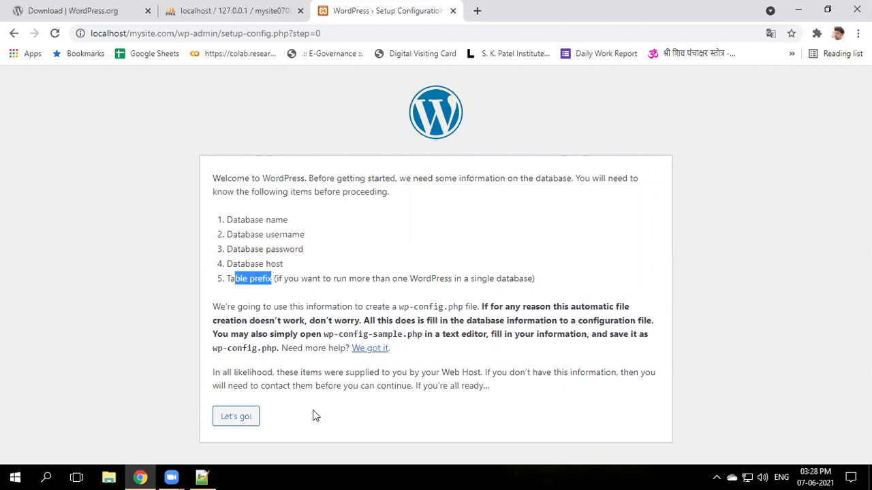
- Enter database mysite0706, username root, an empty password, keeping host localhost and prefix wp_
click(243, 423)
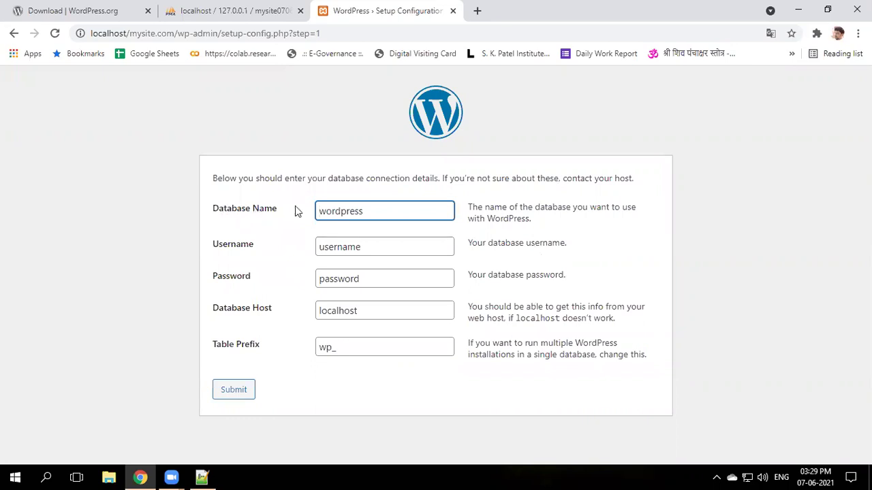
double_click(342, 210)
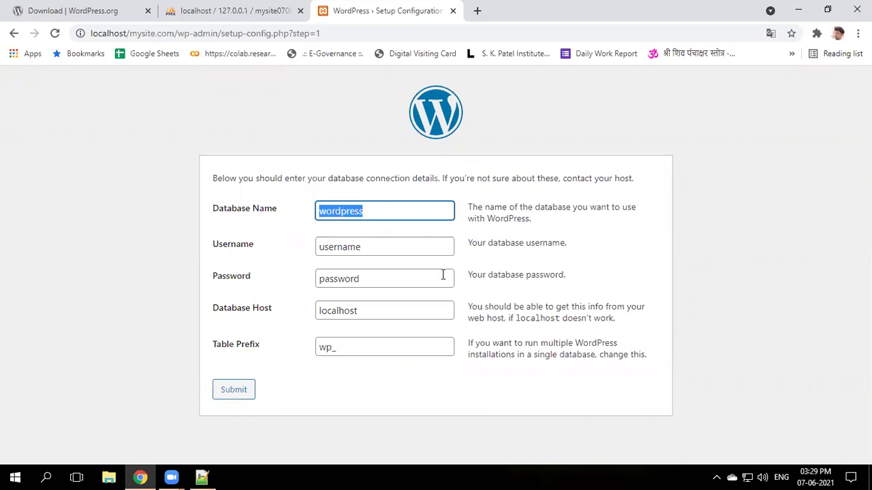
text(mysite0706)
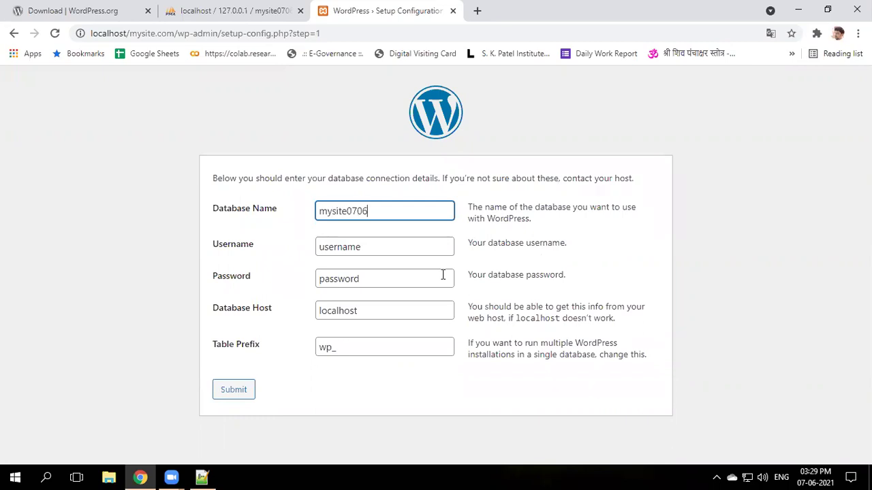
key(Tab)
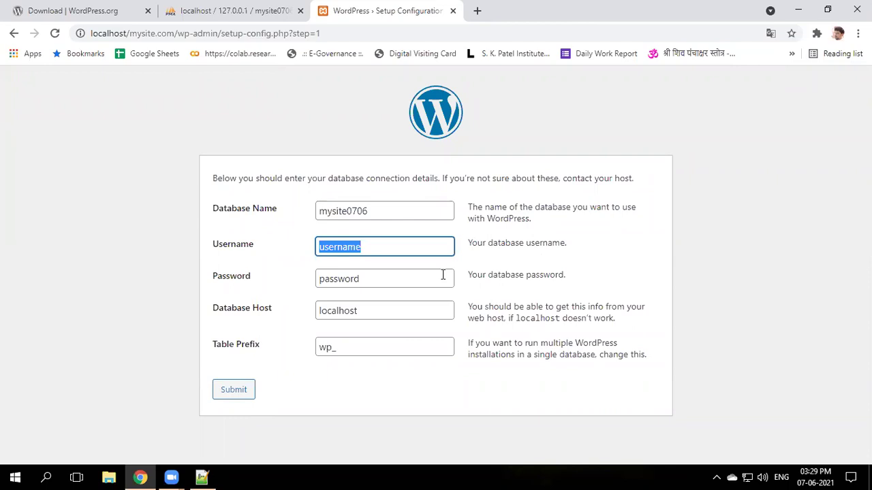
text(root)
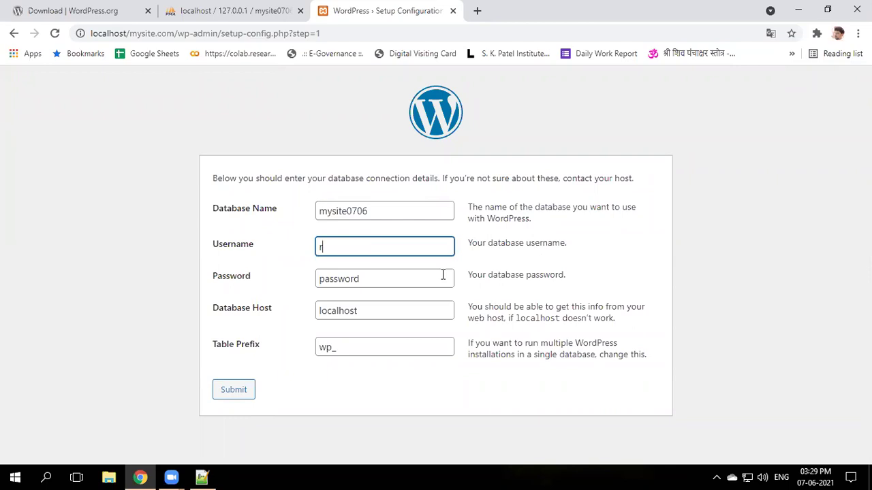
key(Tab)
key(BackSpace)
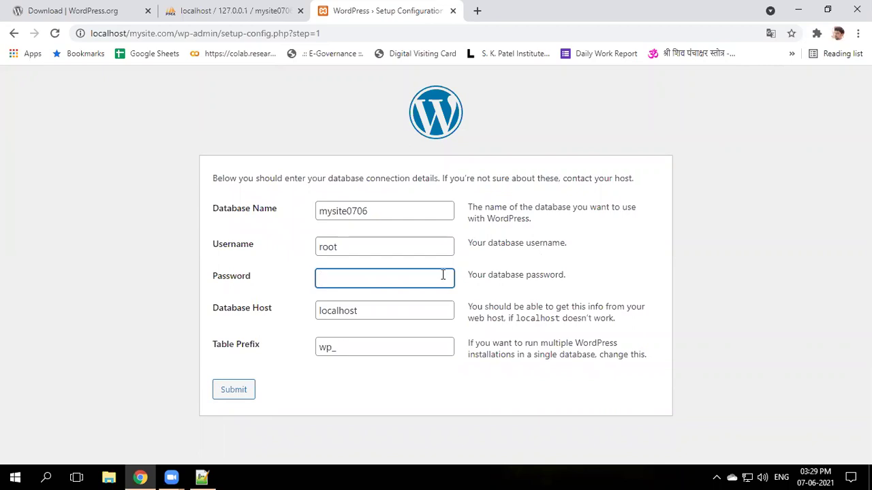
key(Tab)
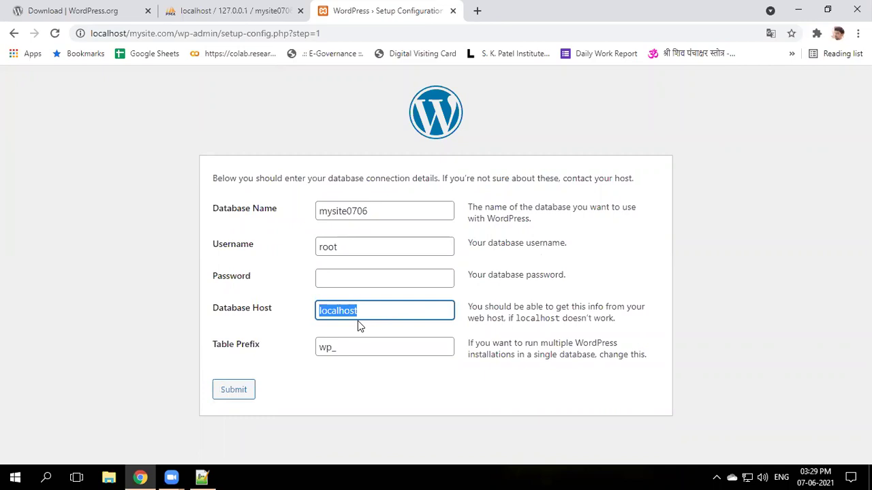
click(337, 349)
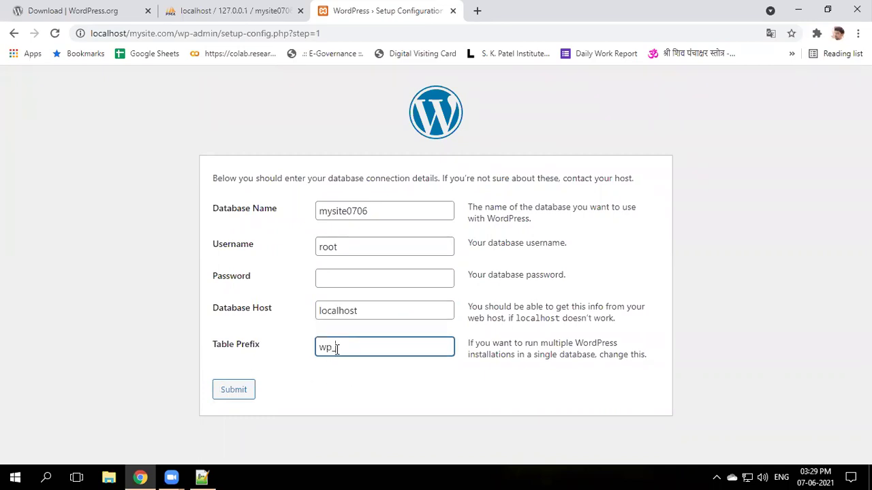
drag(336, 348, 320, 349)
click(320, 349)
- Submit the database details and run the WordPress installation
click(246, 393)
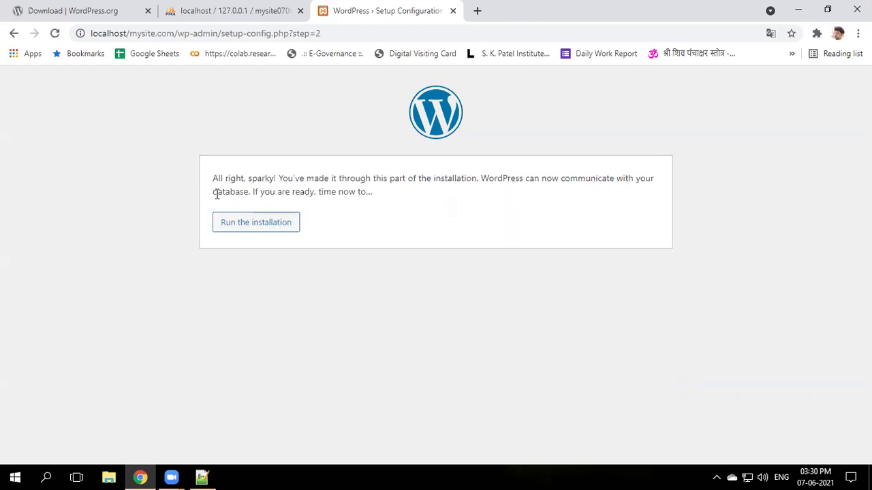
click(229, 230)
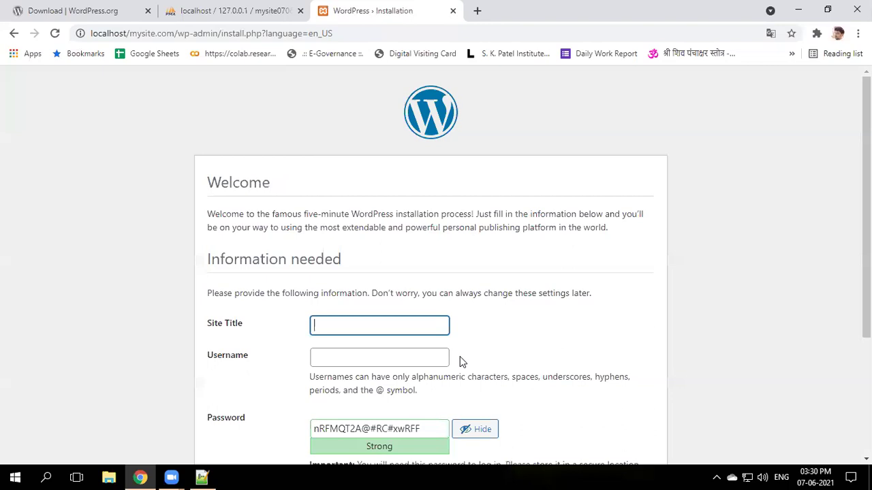
scroll(448, 354, down, 1)
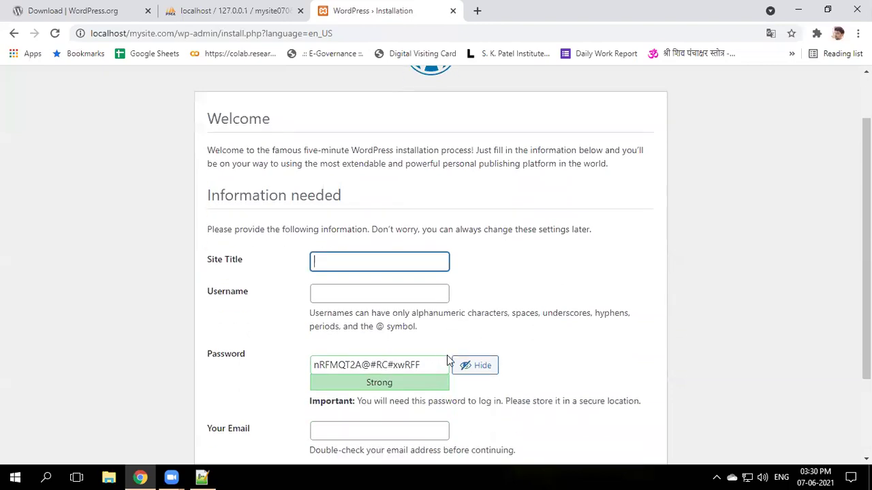
scroll(312, 307, down, 1)
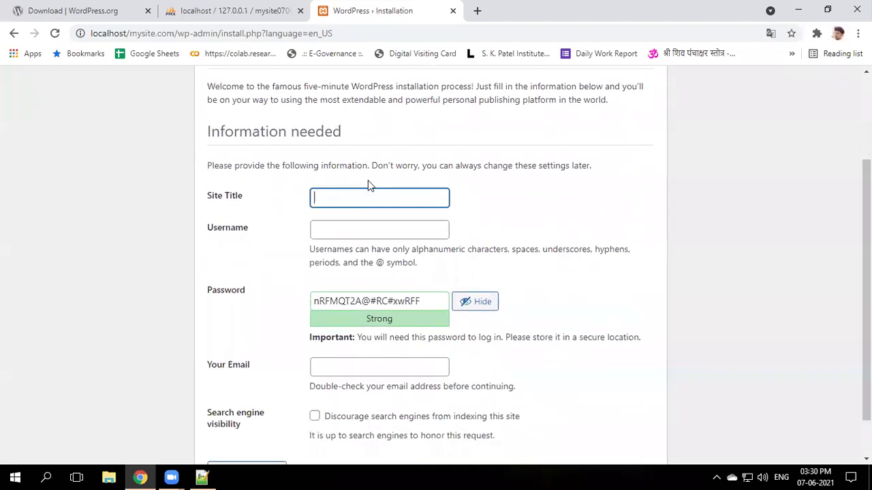
- Enter site title MySite.com and an admin username, reuse it as the password, and confirm the weak password
text(MySite.com)
key(Tab)
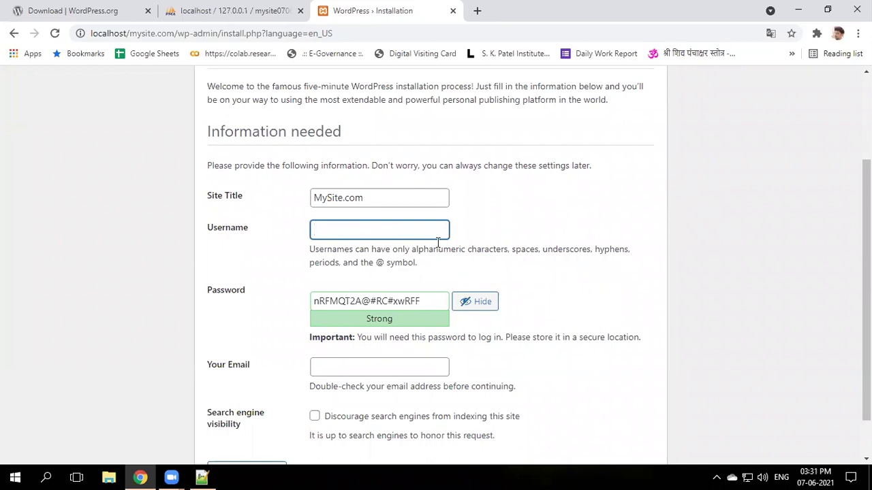
drag(365, 228, 309, 226)
key(ctrl+c)
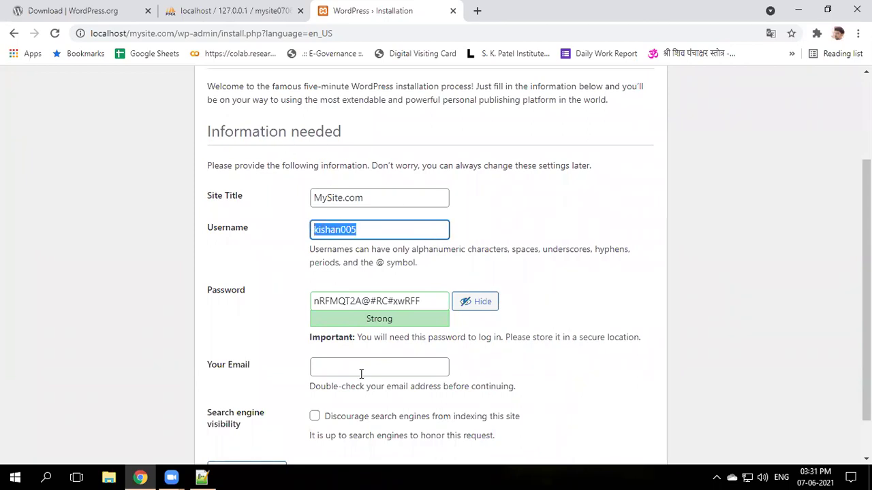
drag(423, 304, 267, 307)
key(ctrl+v)
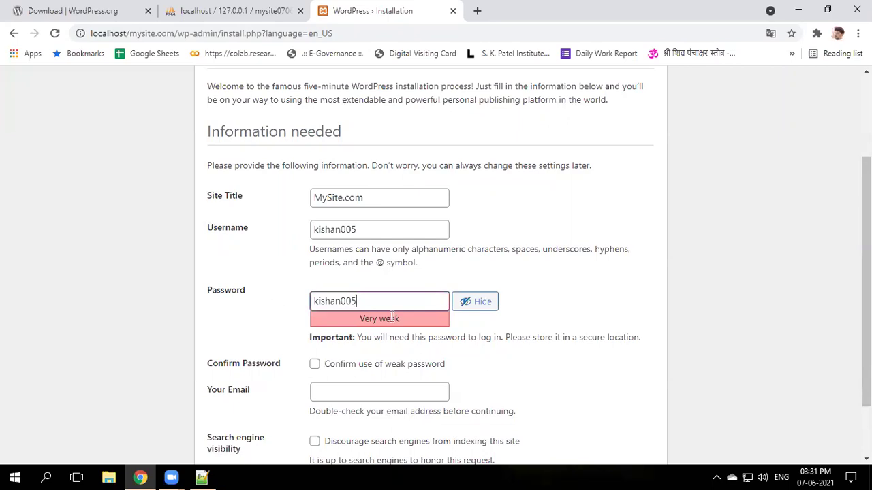
key(ctrl+z)
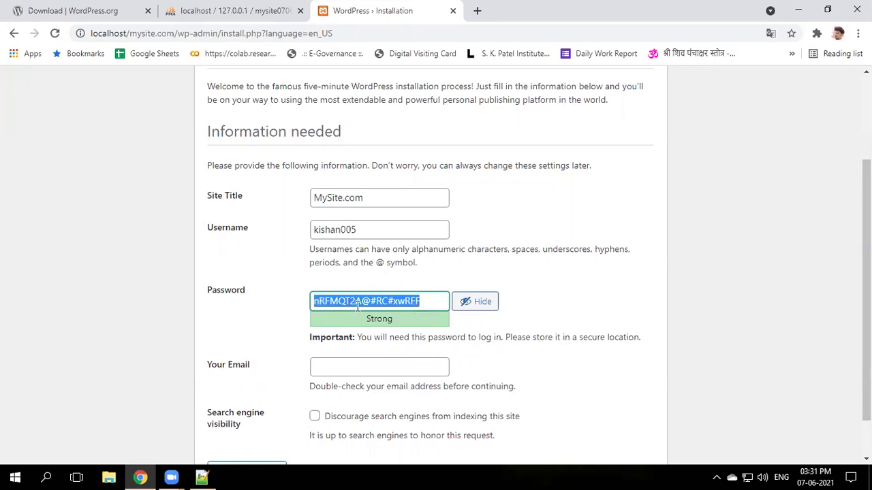
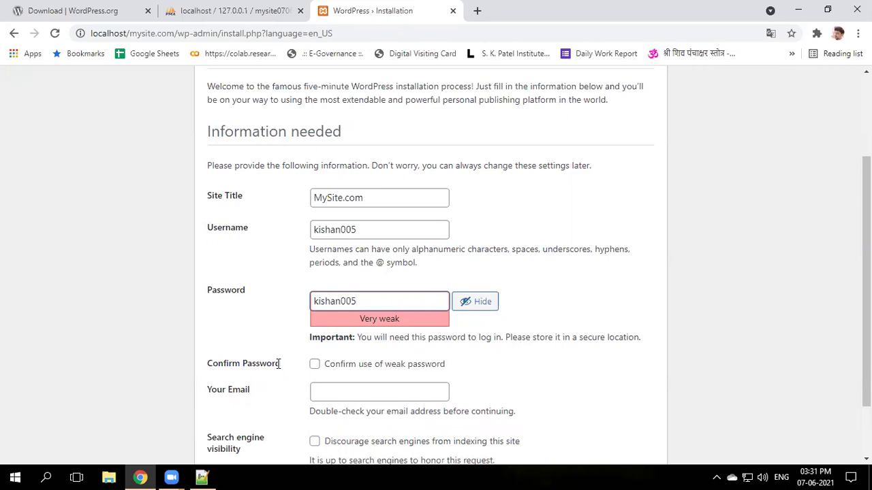
click(315, 366)
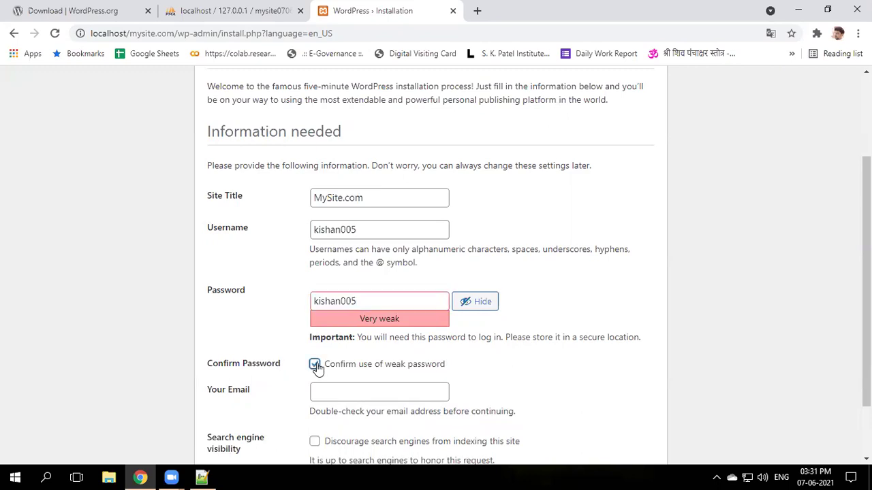
scroll(384, 382, down, 1)
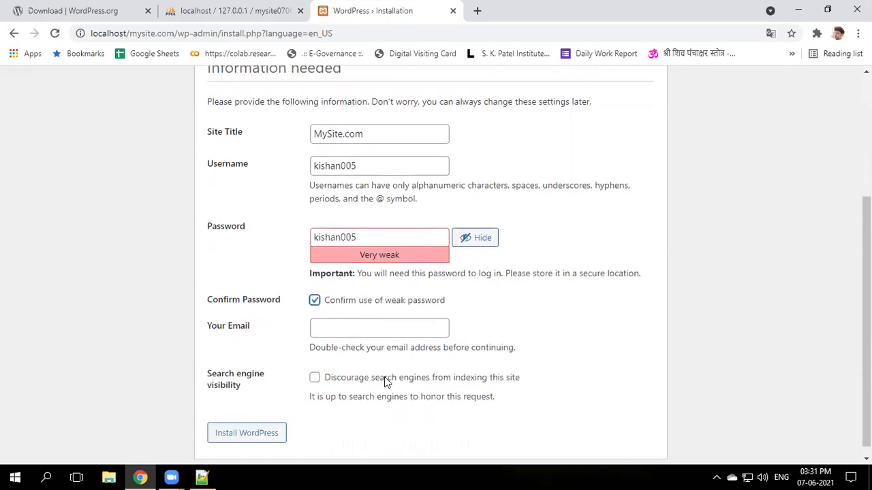
click(329, 331)
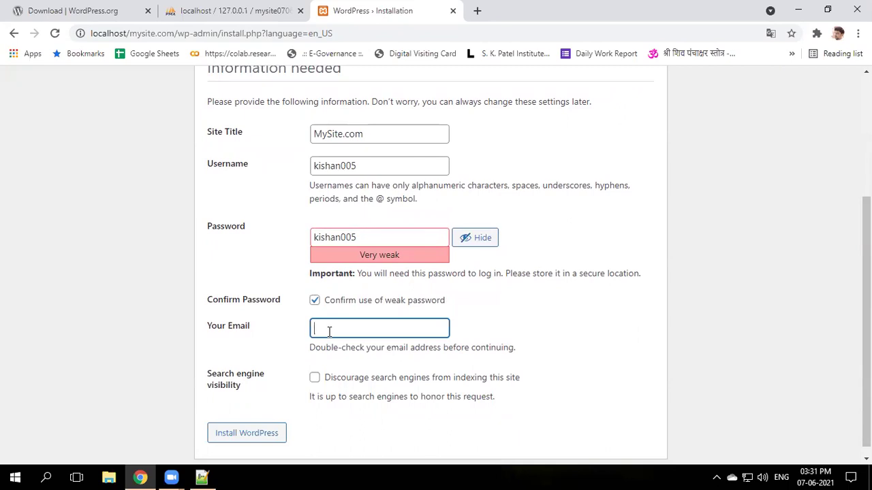
key(ctrl+v)
text(@gmail.com)
scroll(338, 328, down, 1)
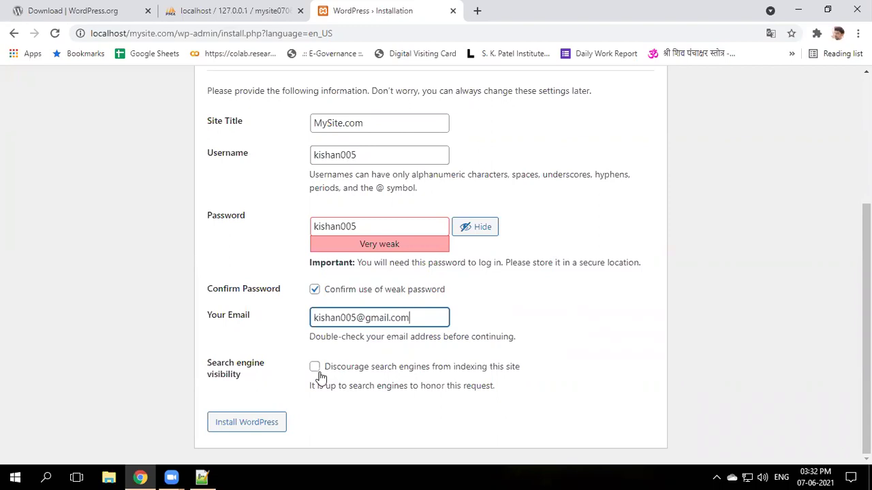
click(315, 369)
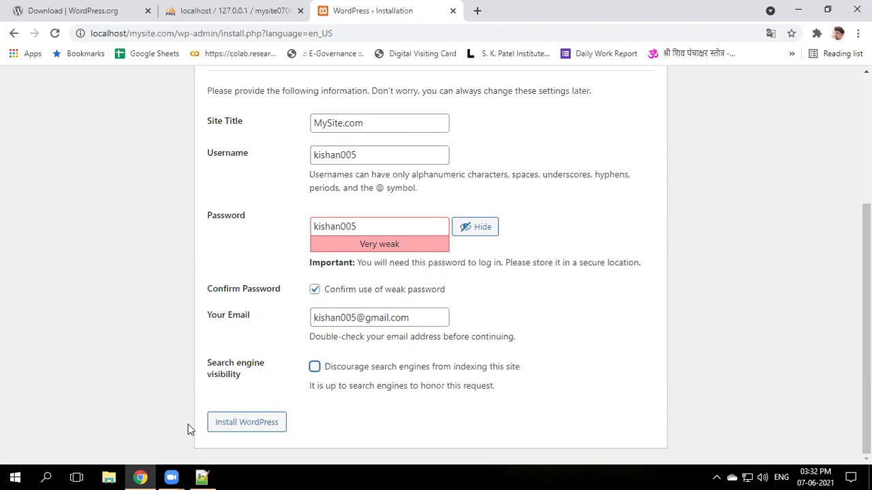
click(249, 429)
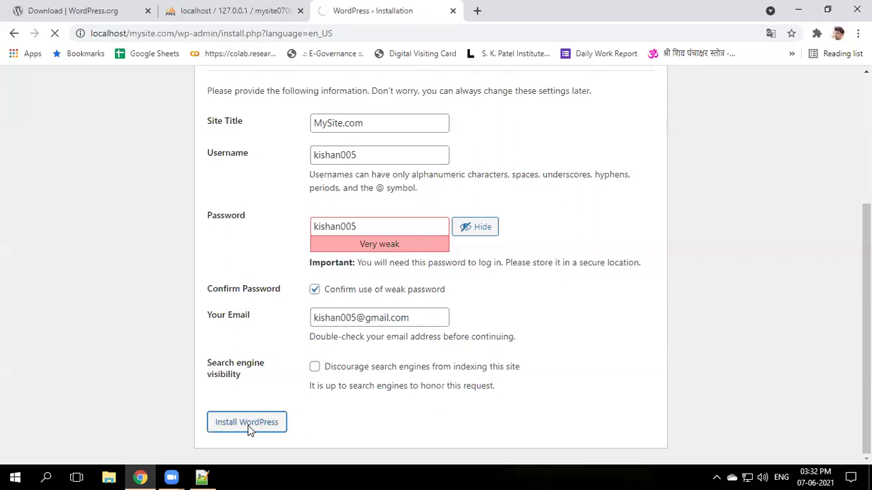
scroll(342, 383, up, 1)
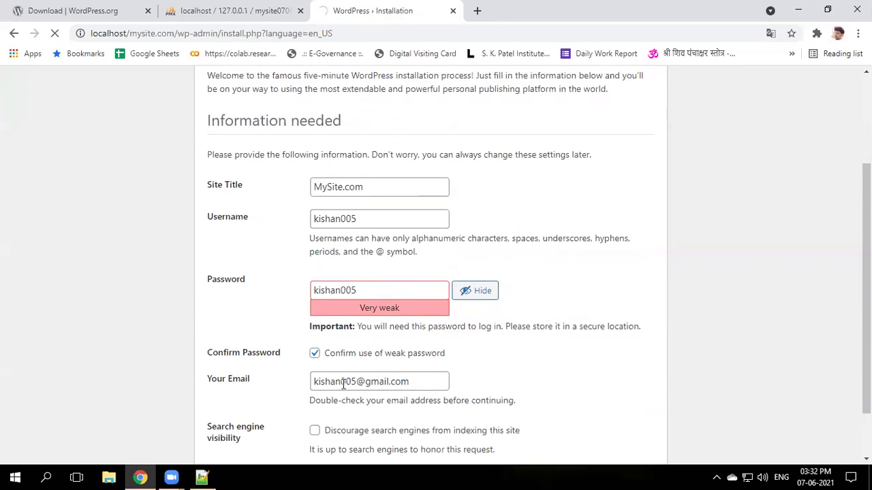
scroll(342, 383, down, 1)
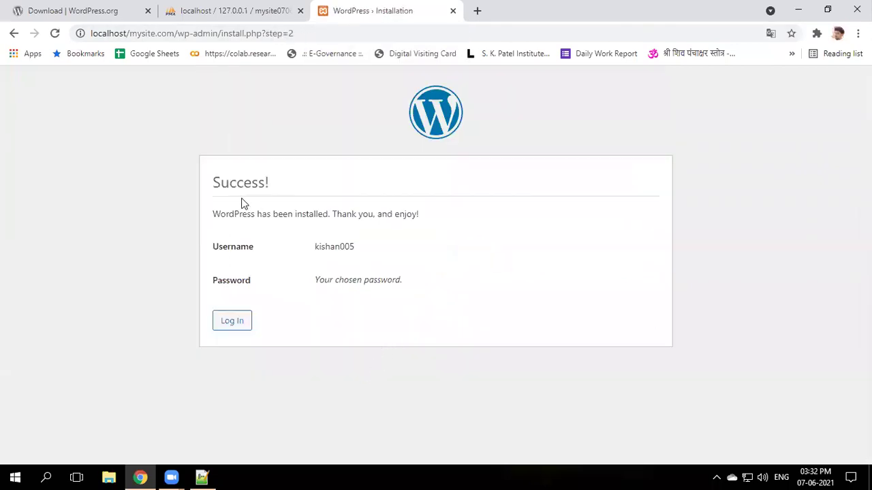
- From the Success page, log in on wp-login.php with the new admin username and password
drag(212, 184, 271, 187)
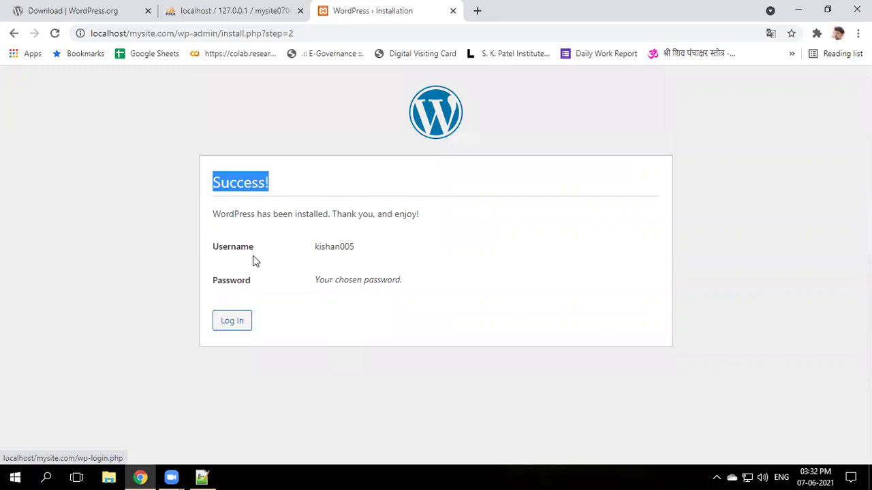
double_click(327, 248)
key(ctrl+c)
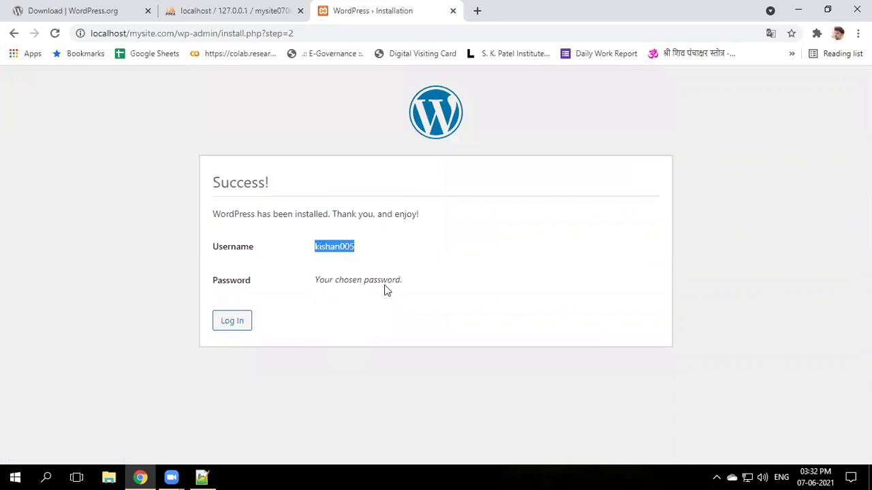
click(235, 325)
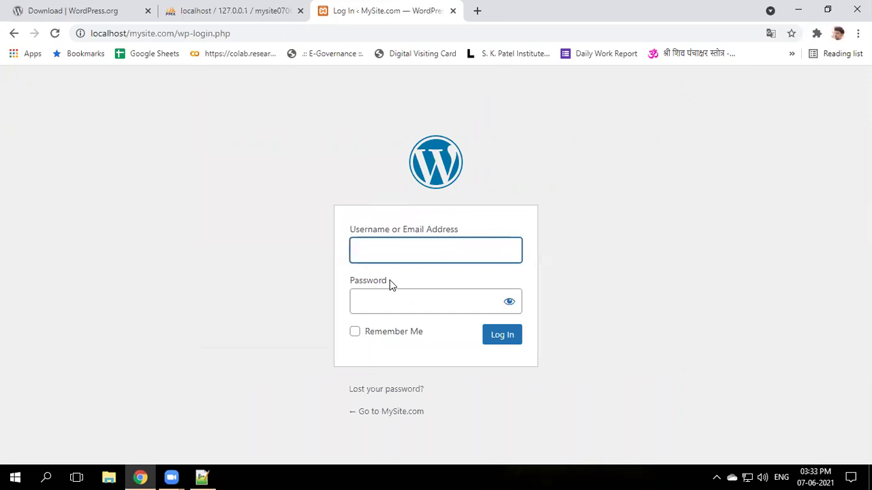
key(ctrl+v)
click(387, 307)
key(ctrl+v)
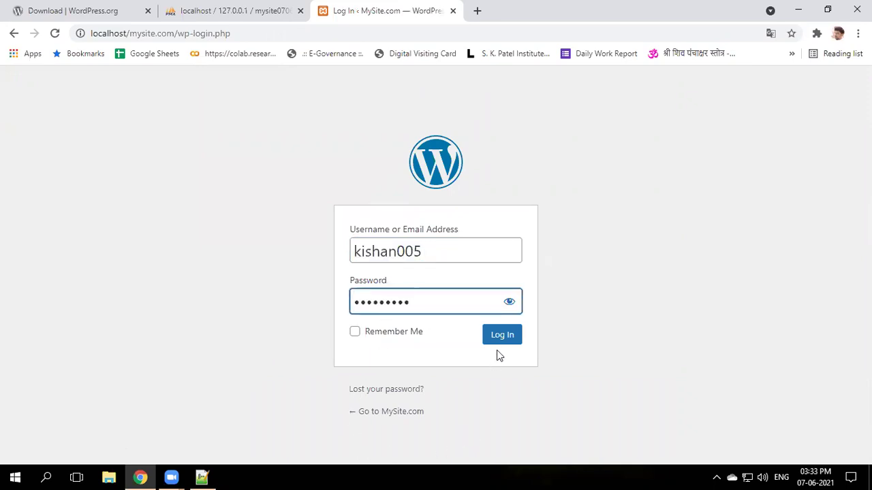
click(498, 343)
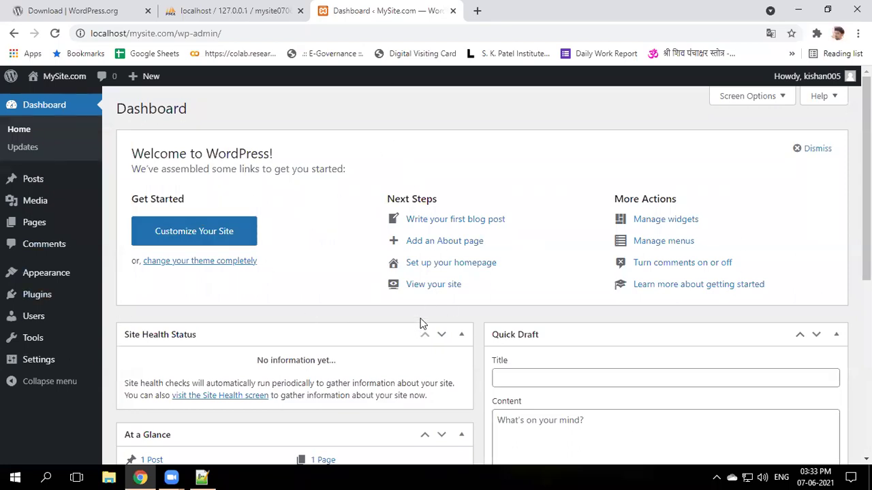
- Open the MySite.com front page in a new tab, dismiss the translate offer, then return to Dashboard
mouse_move(64, 76)
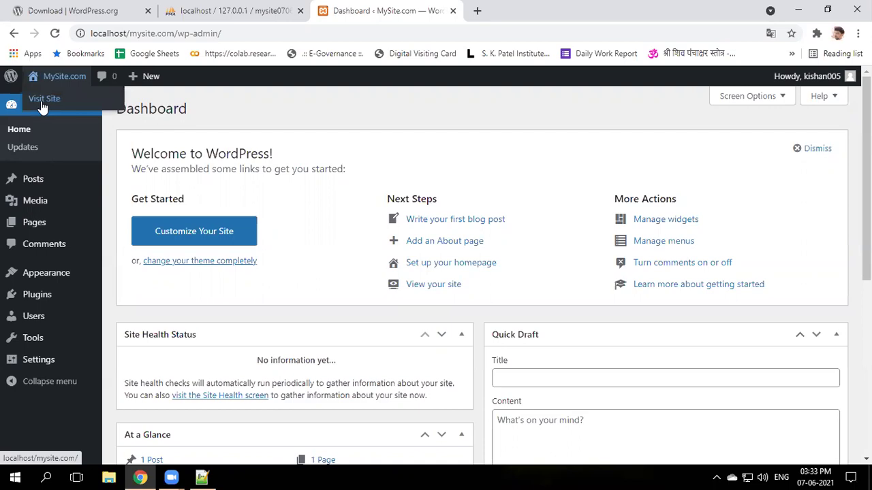
middle_click(42, 99)
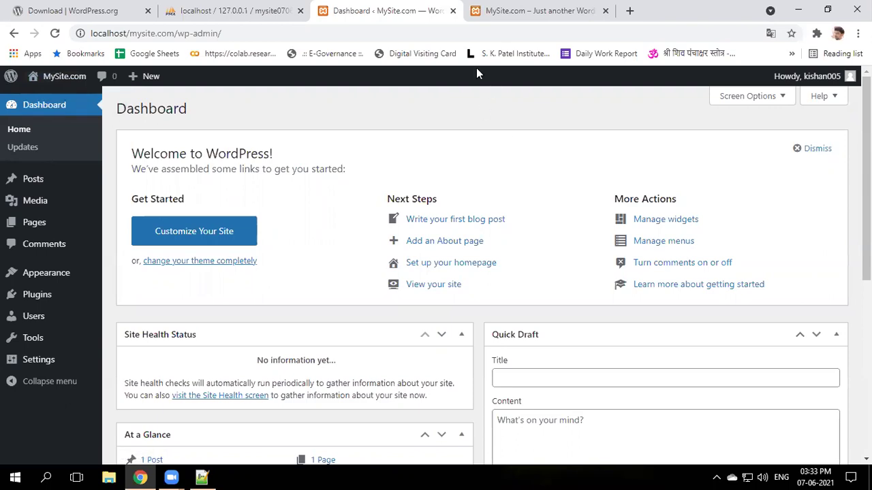
click(507, 11)
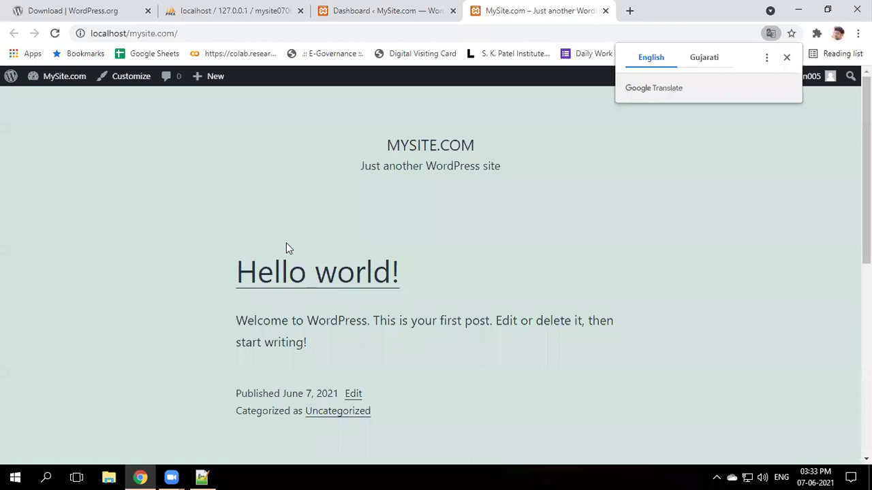
click(786, 57)
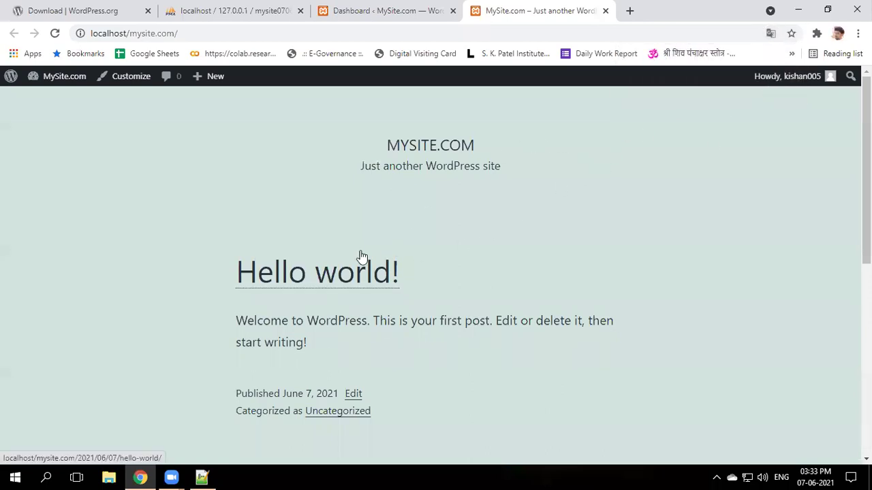
scroll(416, 300, down, 3)
scroll(429, 307, up, 2)
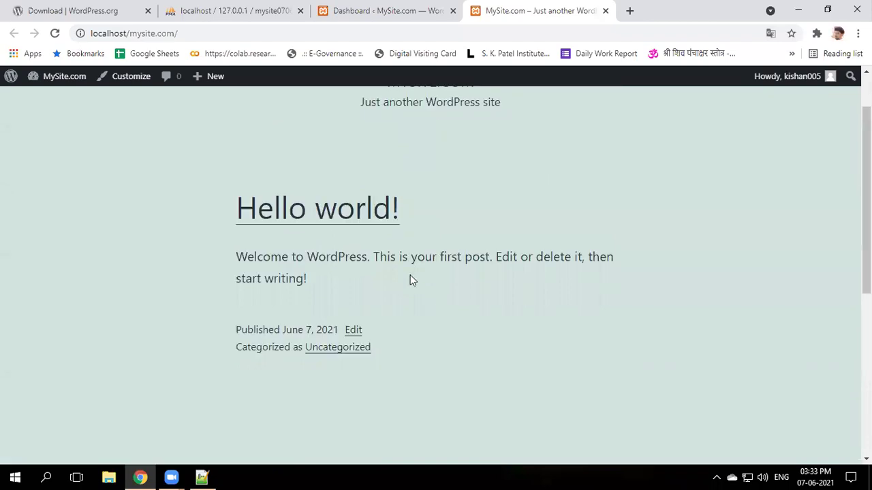
scroll(289, 240, up, 1)
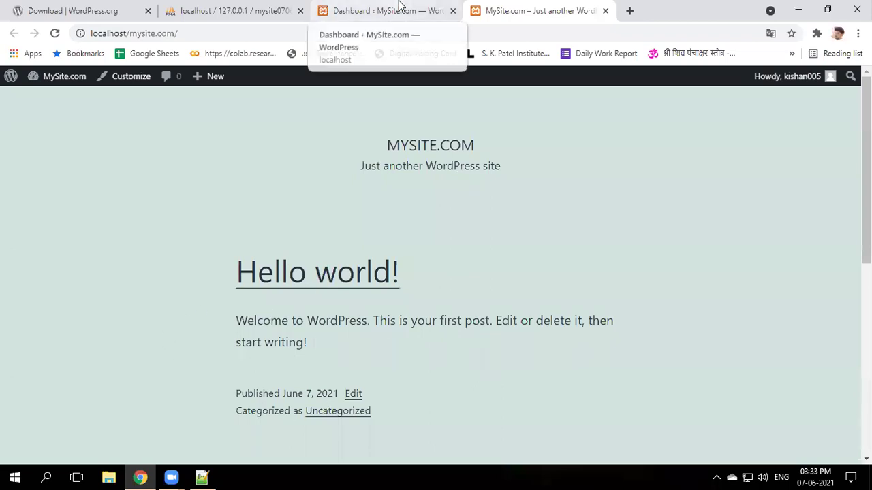
click(400, 8)
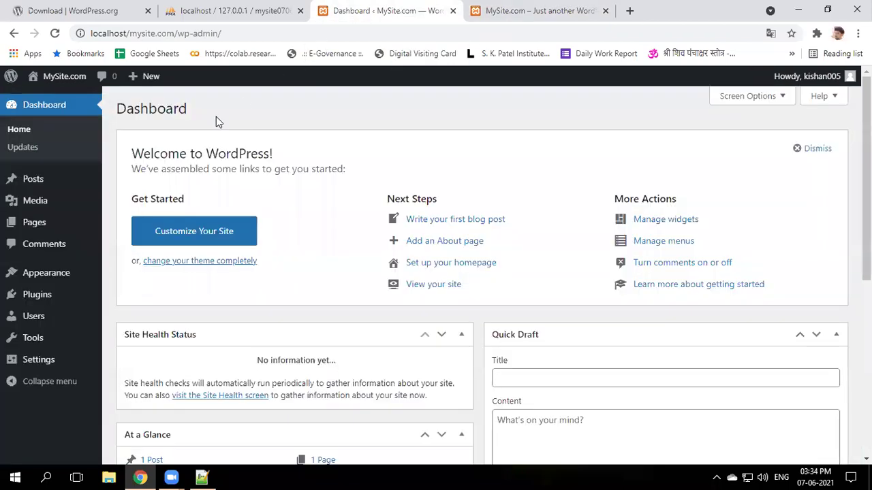
- Activate the Twenty Twenty theme from the list of installed themes
mouse_move(48, 279)
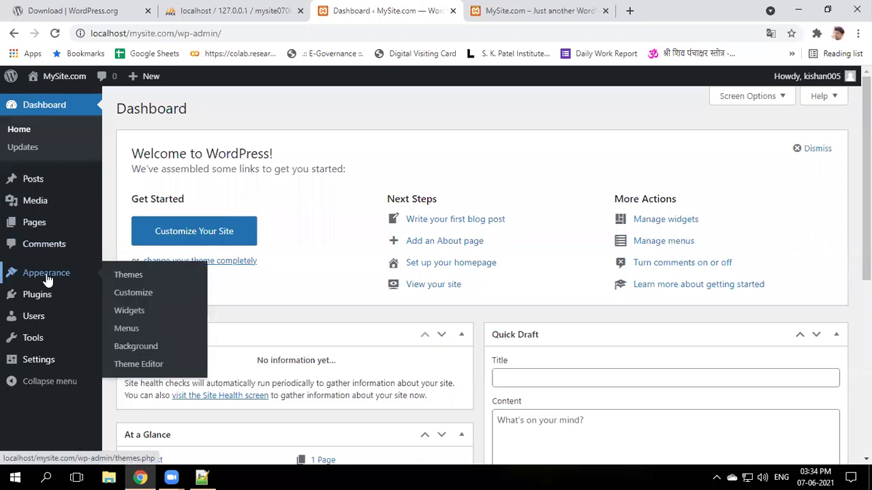
click(126, 279)
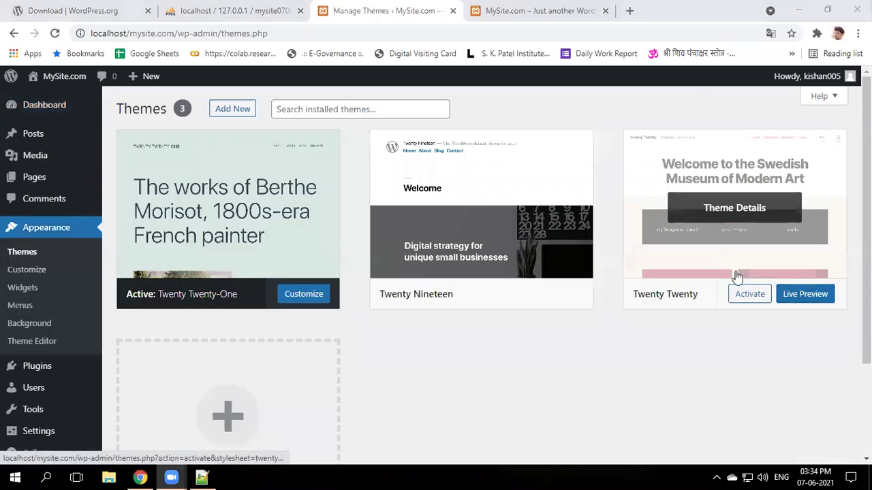
click(750, 297)
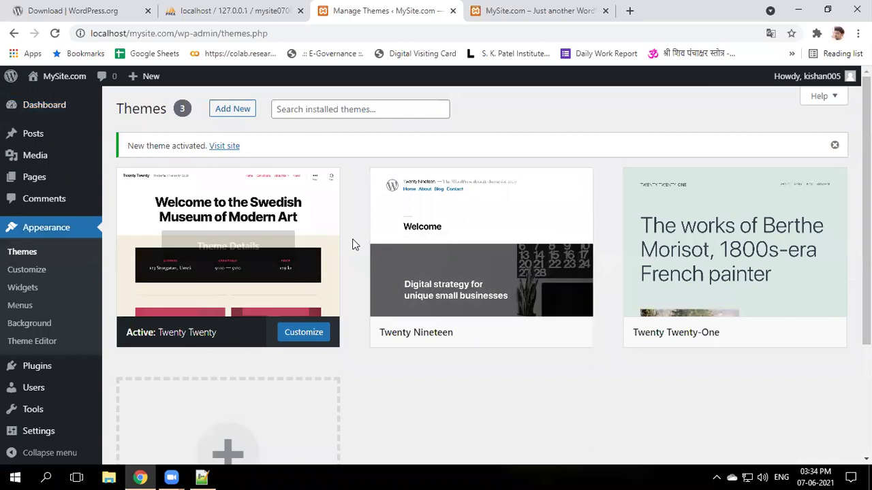
- Reload the MySite.com front page and scroll through the Hello world! post in Twenty Twenty style
click(509, 16)
click(55, 33)
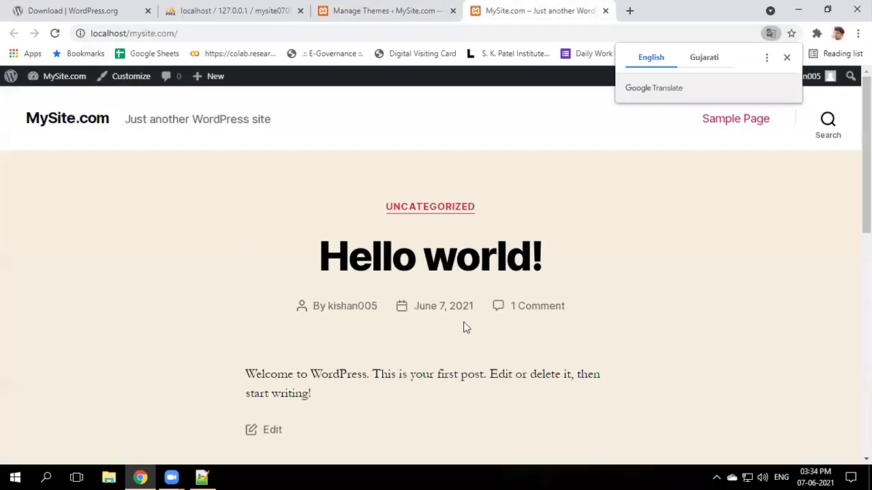
scroll(489, 282, down, 1)
scroll(487, 282, down, 4)
scroll(490, 280, up, 5)
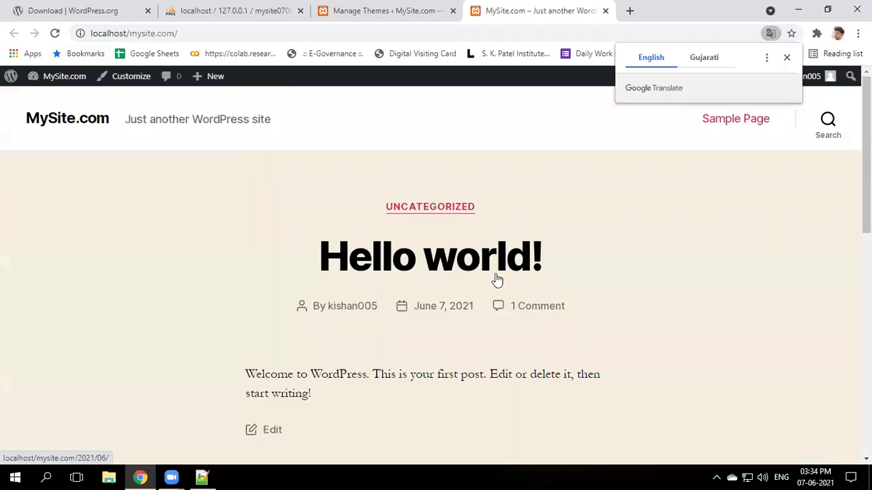
click(787, 57)
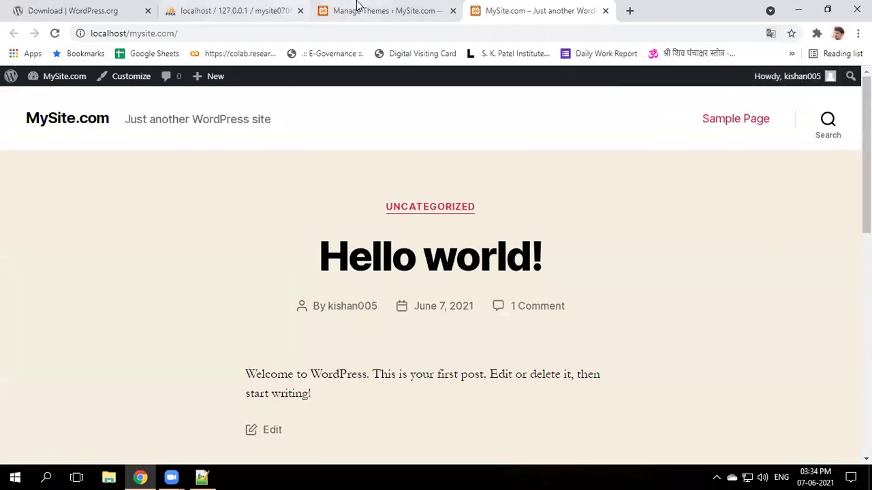
- Revisit the themes page, return to the site front page, then move to the Zoom app
click(357, 10)
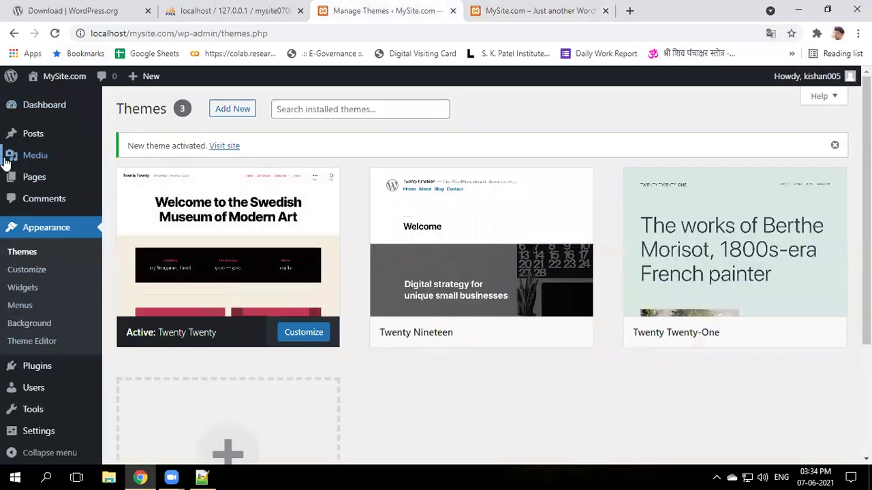
mouse_move(35, 141)
click(489, 12)
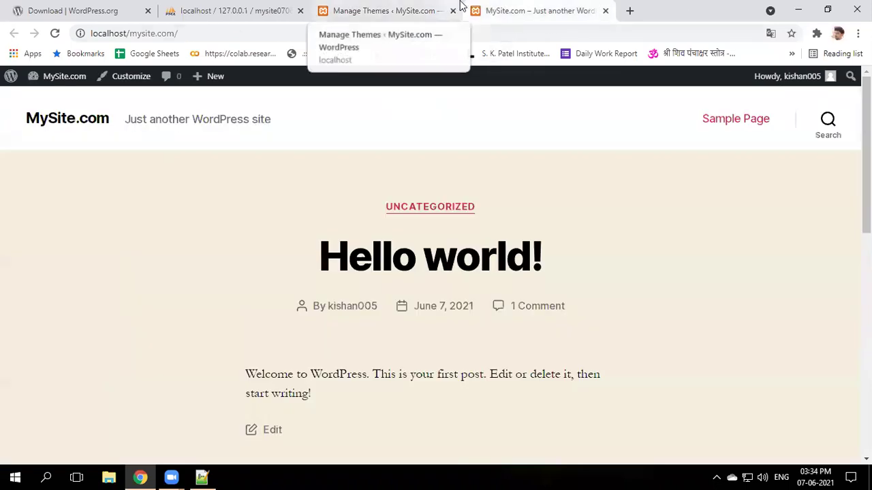
click(685, 468)
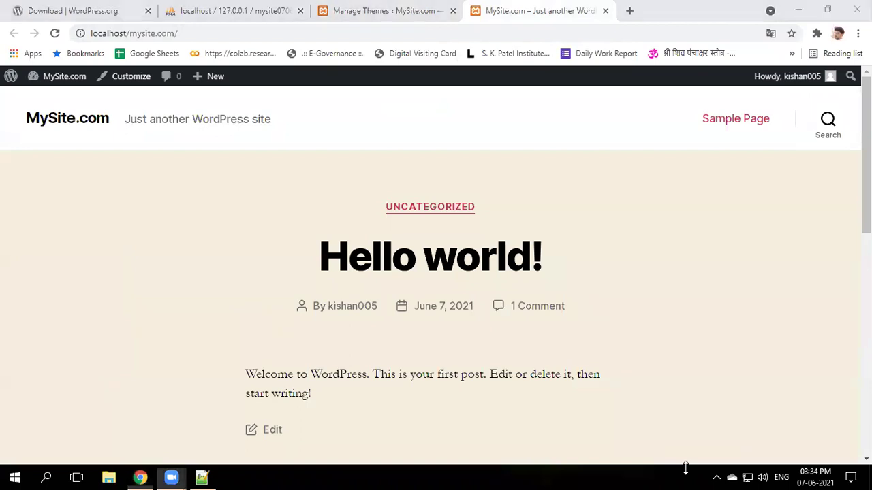